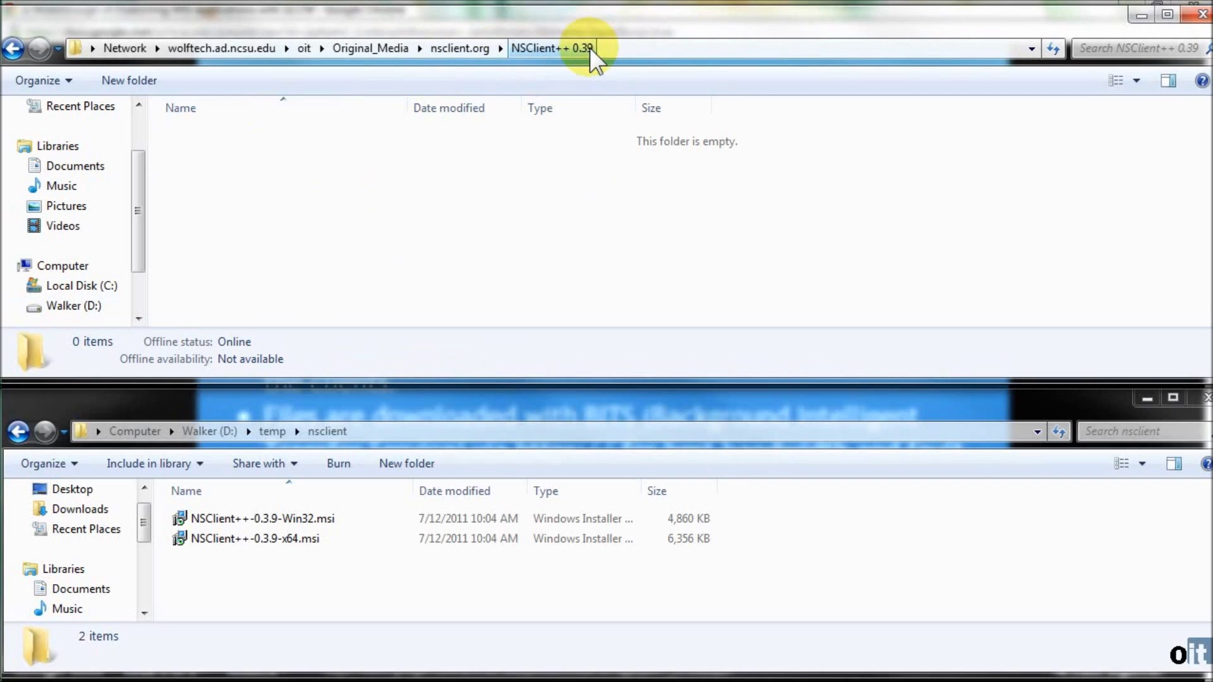
- Create a folder named x64 inside the NSClient++ 0.39 network folder
right_click(179, 144)
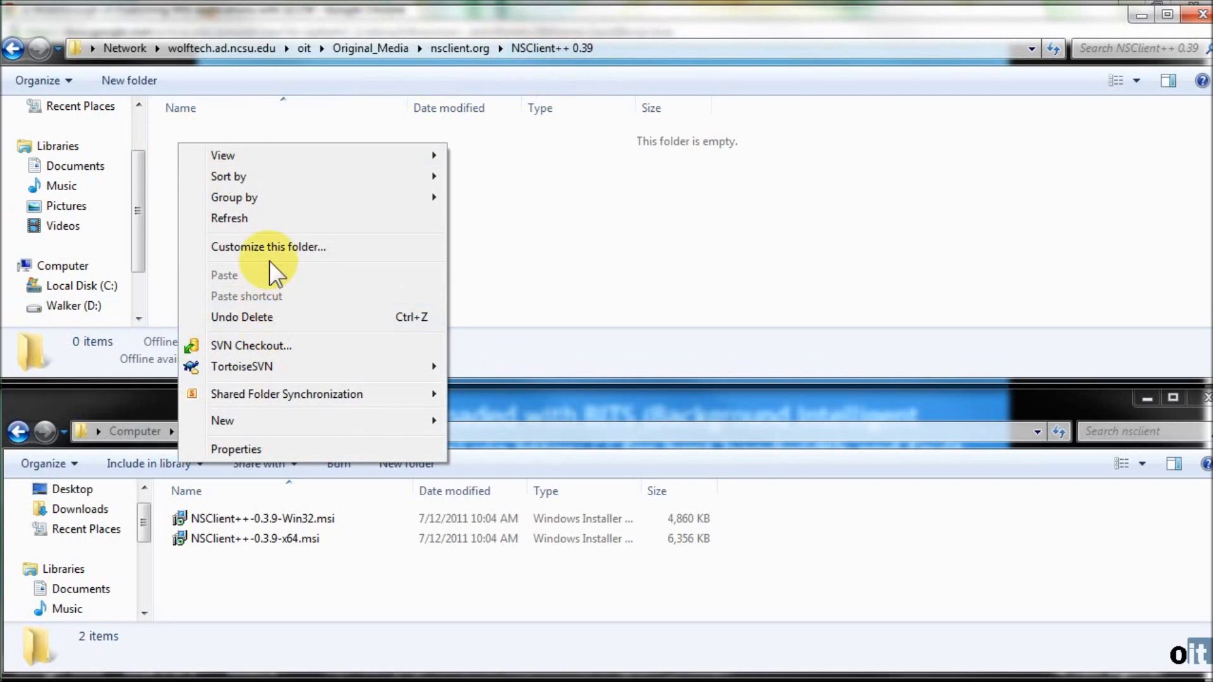
mouse_move(264, 422)
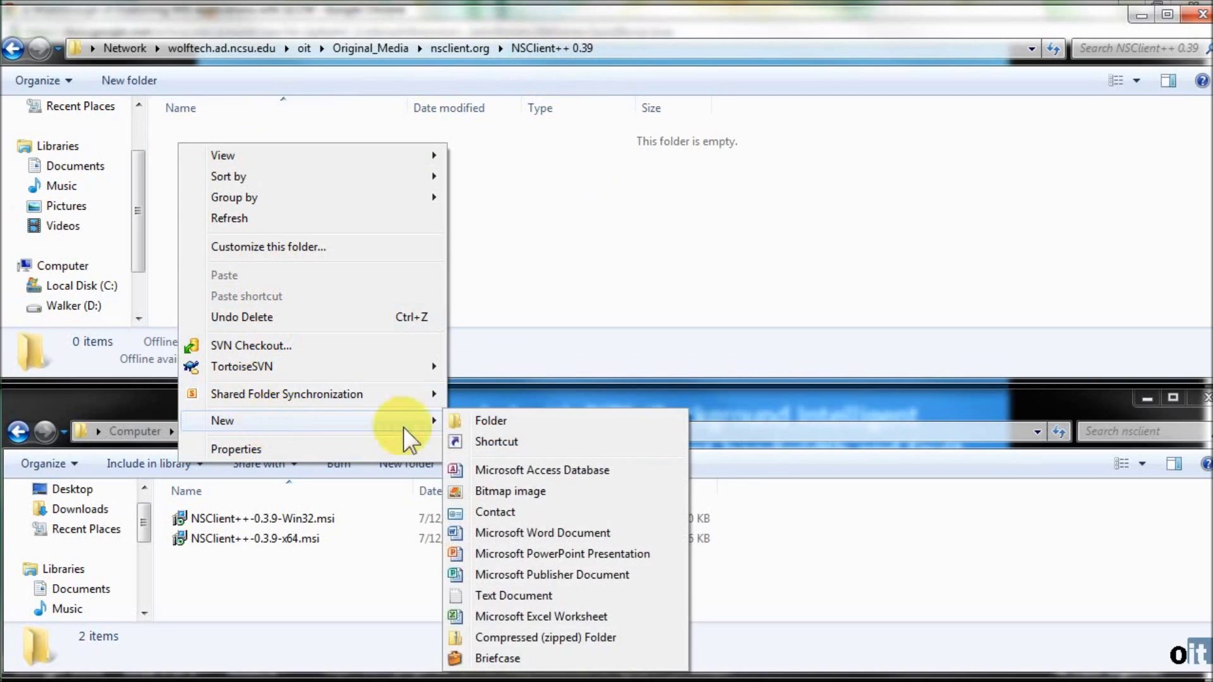
left_click(493, 421)
type("x")
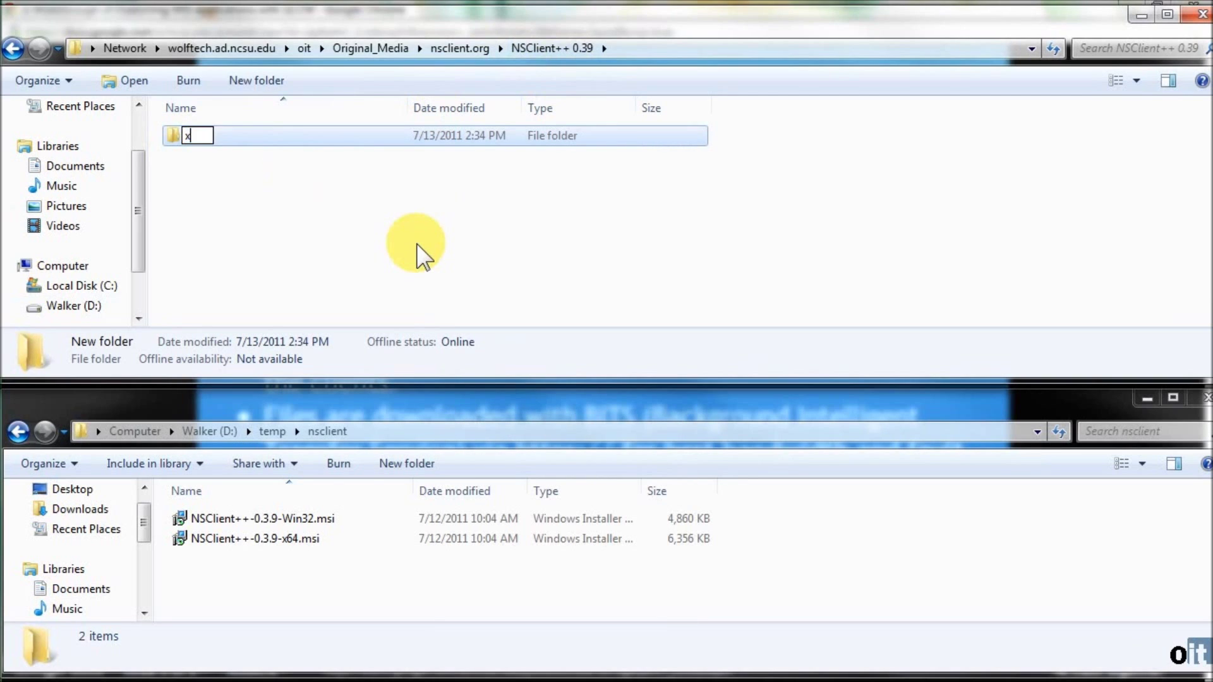
type("64")
key("Return")
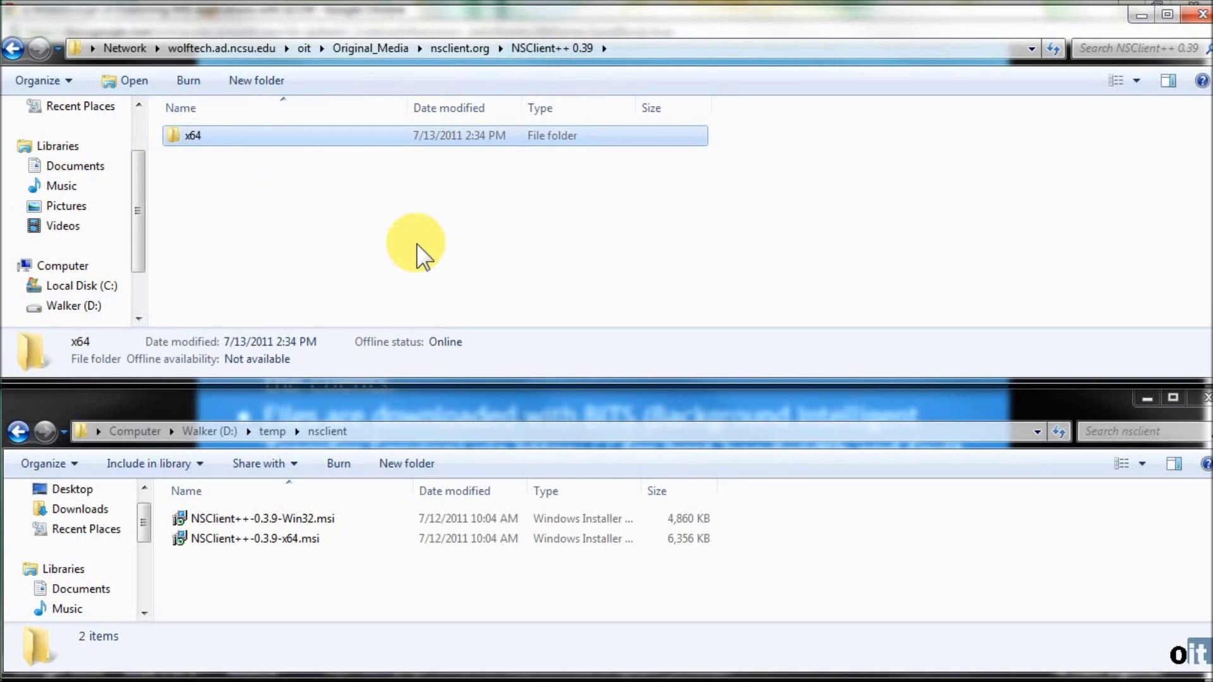
- Create a folder named x32 alongside x64 in the NSClient++ 0.39 folder
right_click(244, 203)
mouse_move(392, 485)
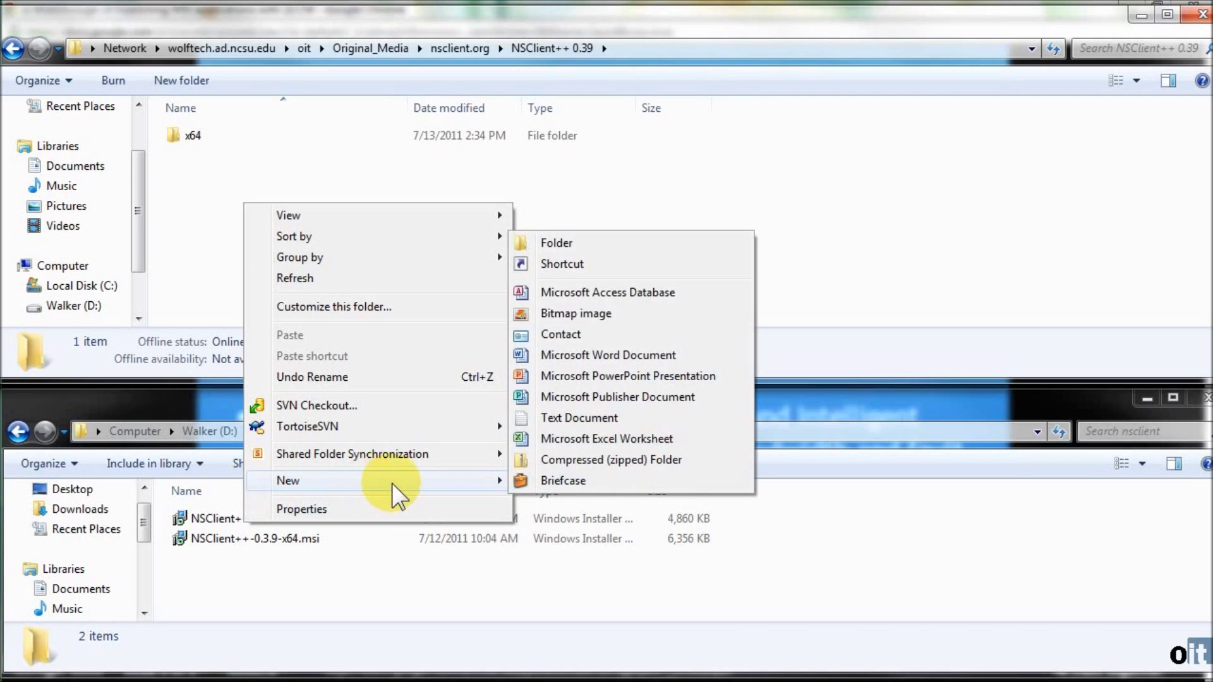
left_click(556, 243)
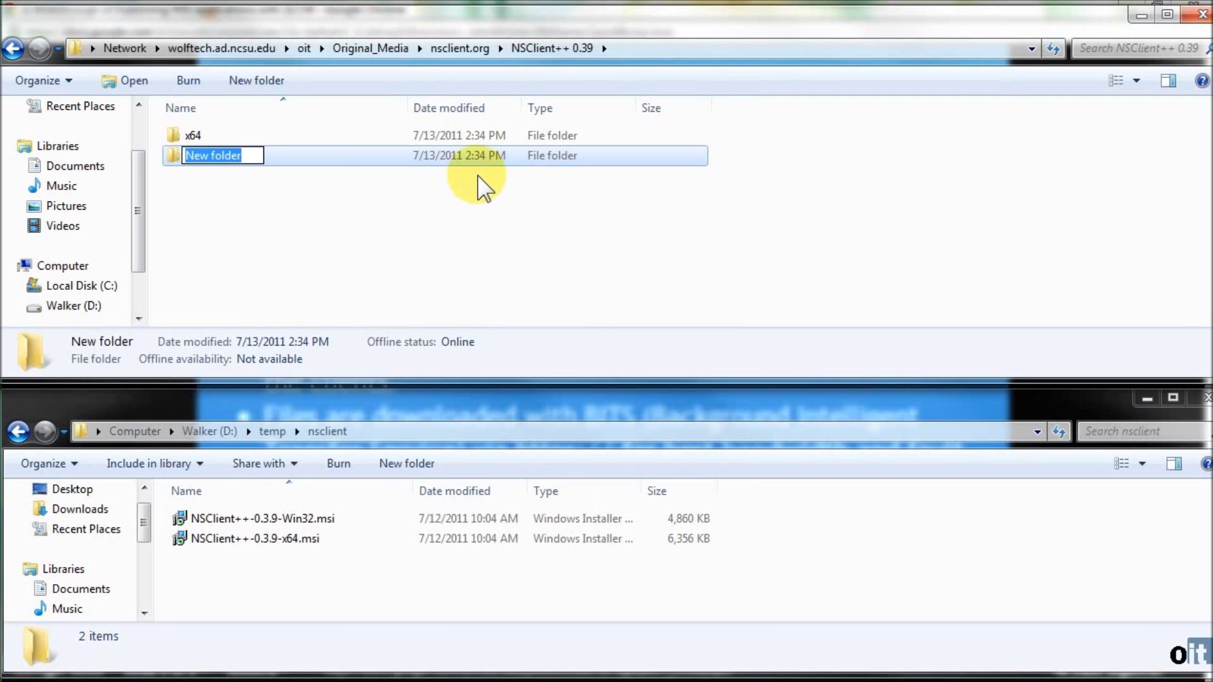
type("x32")
key("Return")
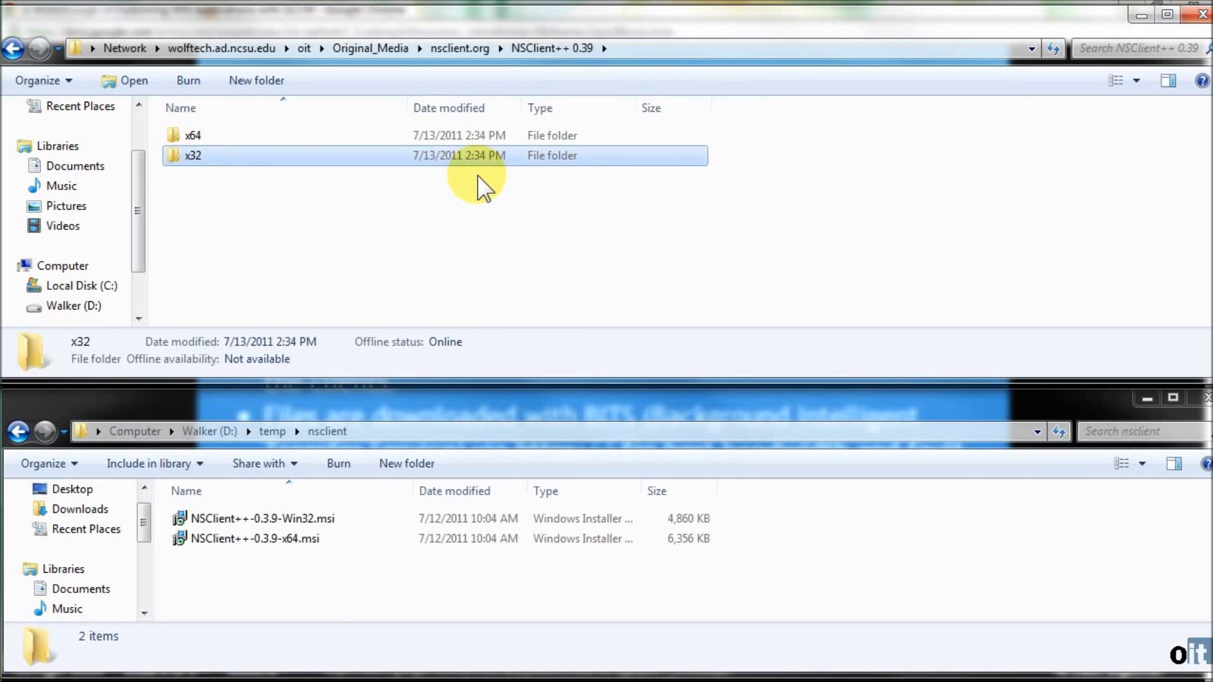
- Copy NSClient++-0.3.9-Win32.msi into the x32 folder and NSClient++-0.3.9-x64.msi into the x64 folder
left_click(220, 515)
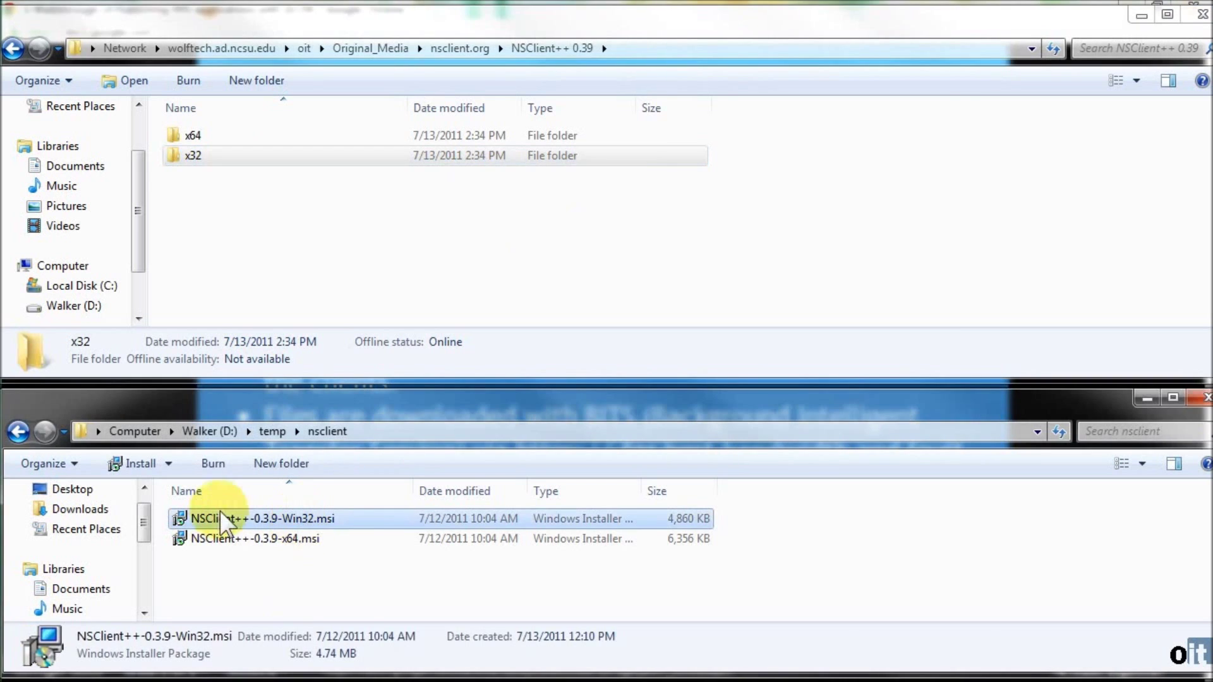
left_click_drag(218, 521, 239, 156)
left_click(271, 539)
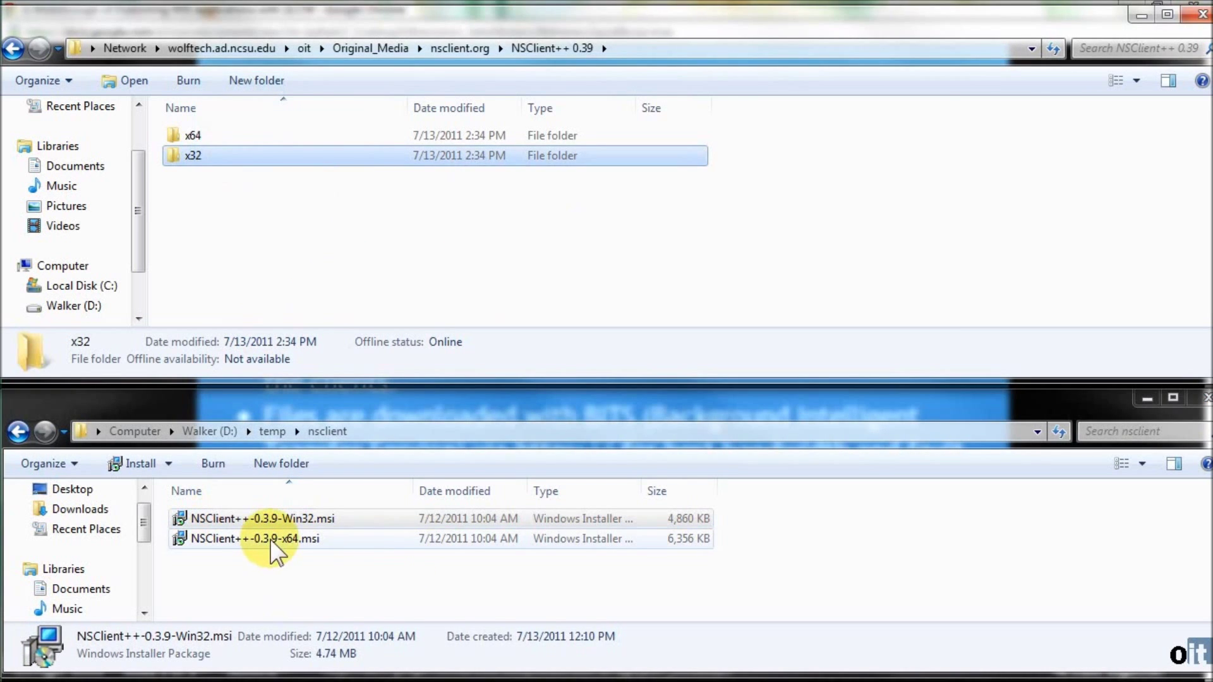
left_click_drag(271, 541, 193, 136)
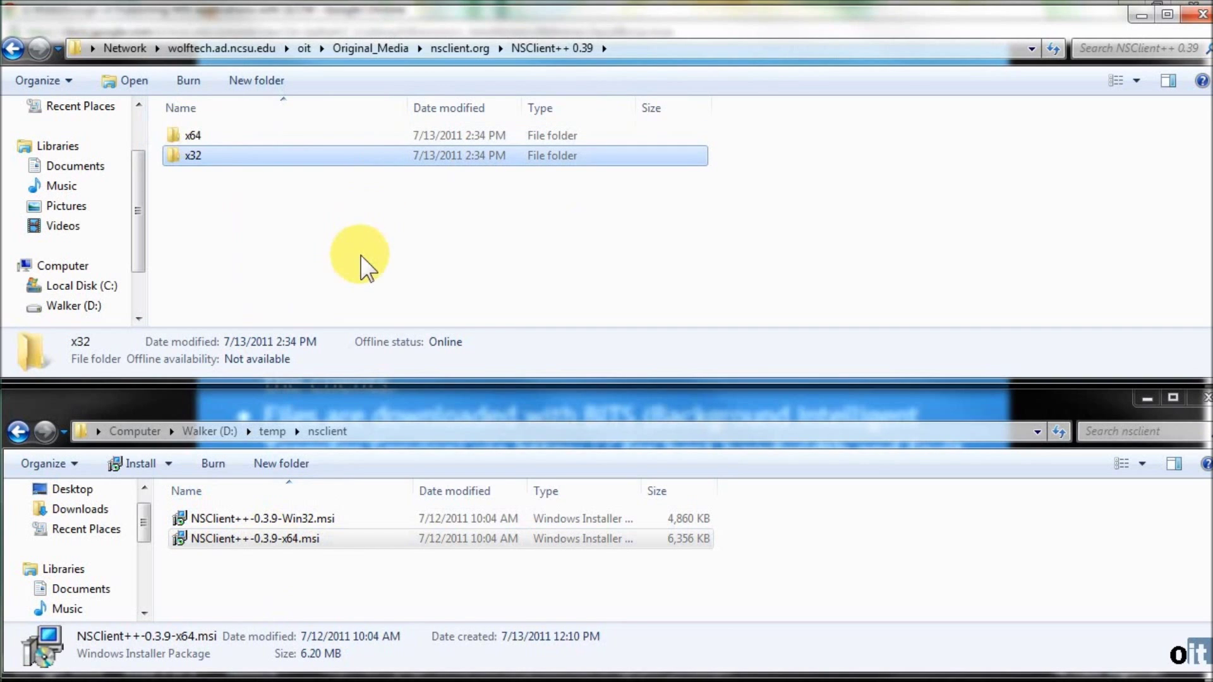
- Check the contents of the x64 and x32 folders and return to NSClient++ 0.39
double_click(192, 136)
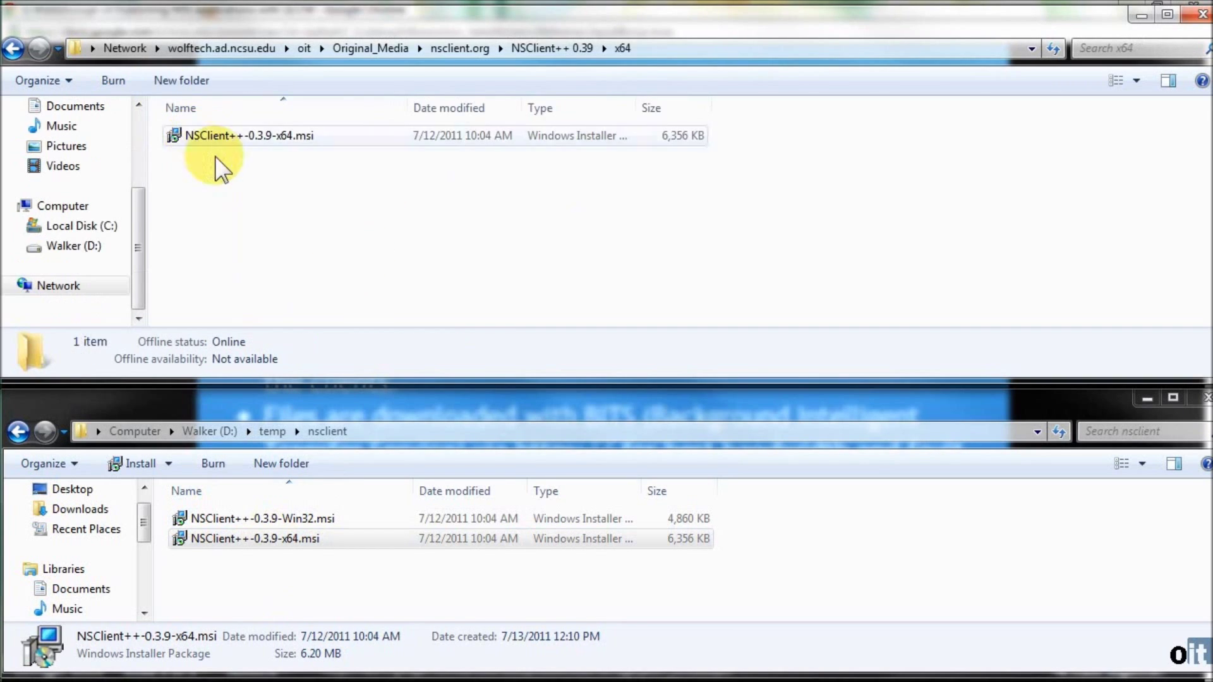
left_click(12, 48)
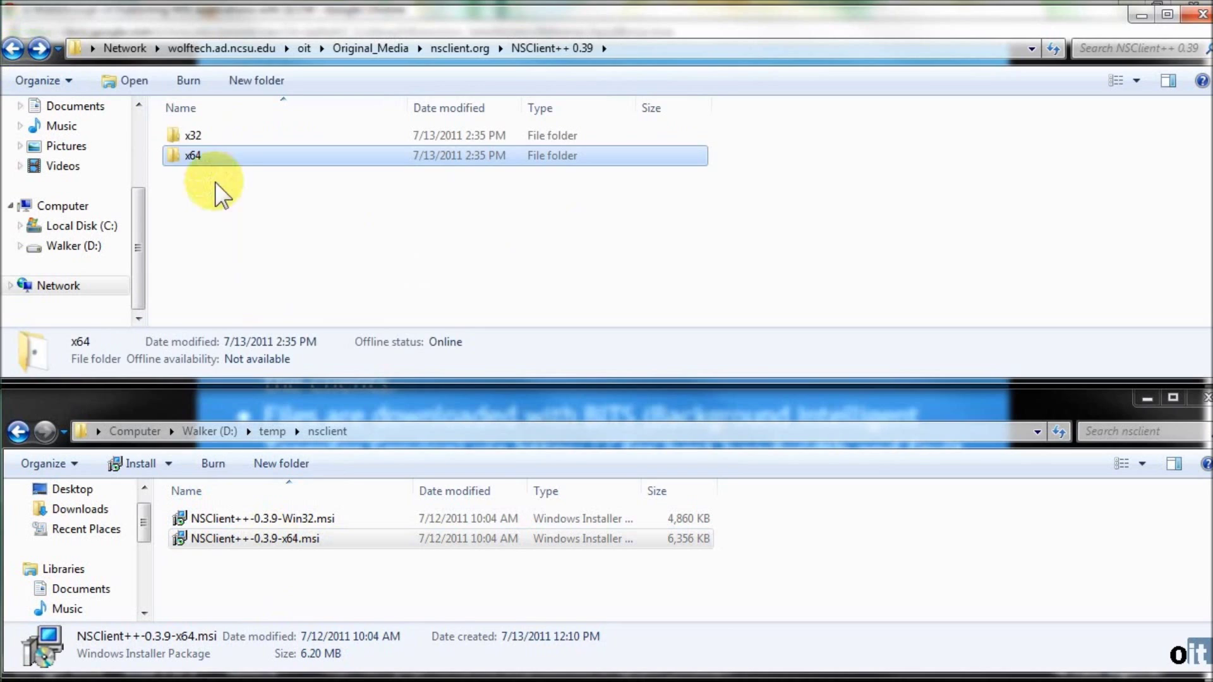
double_click(193, 135)
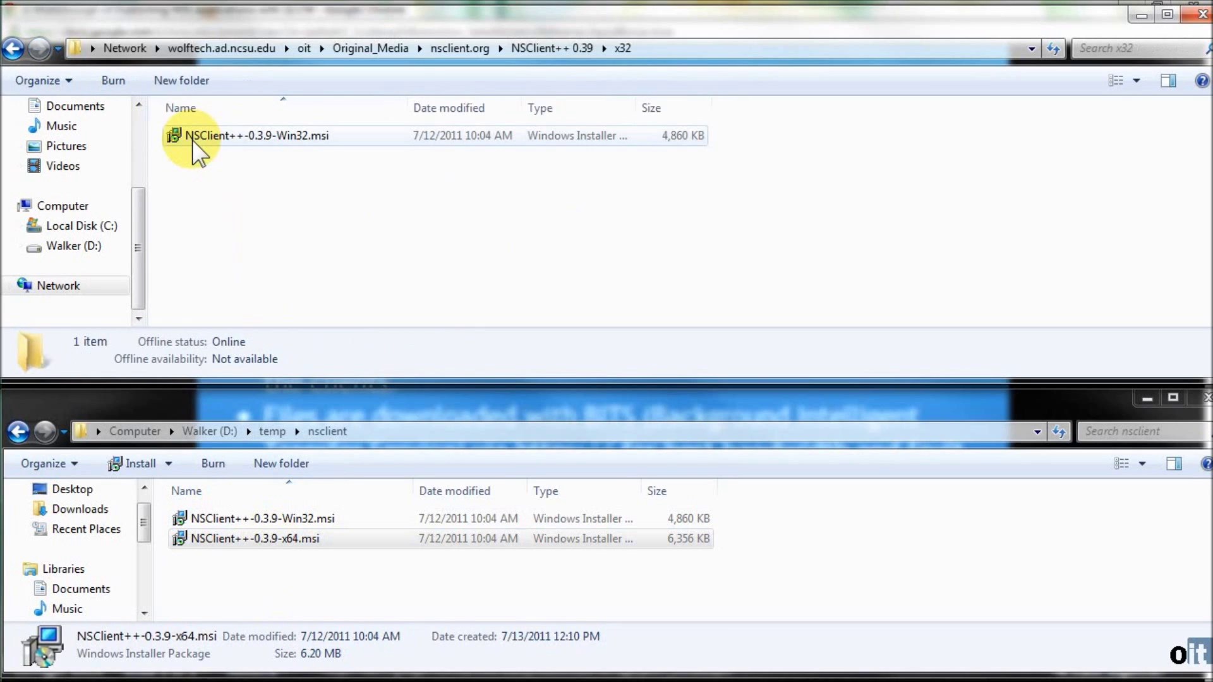
left_click(14, 49)
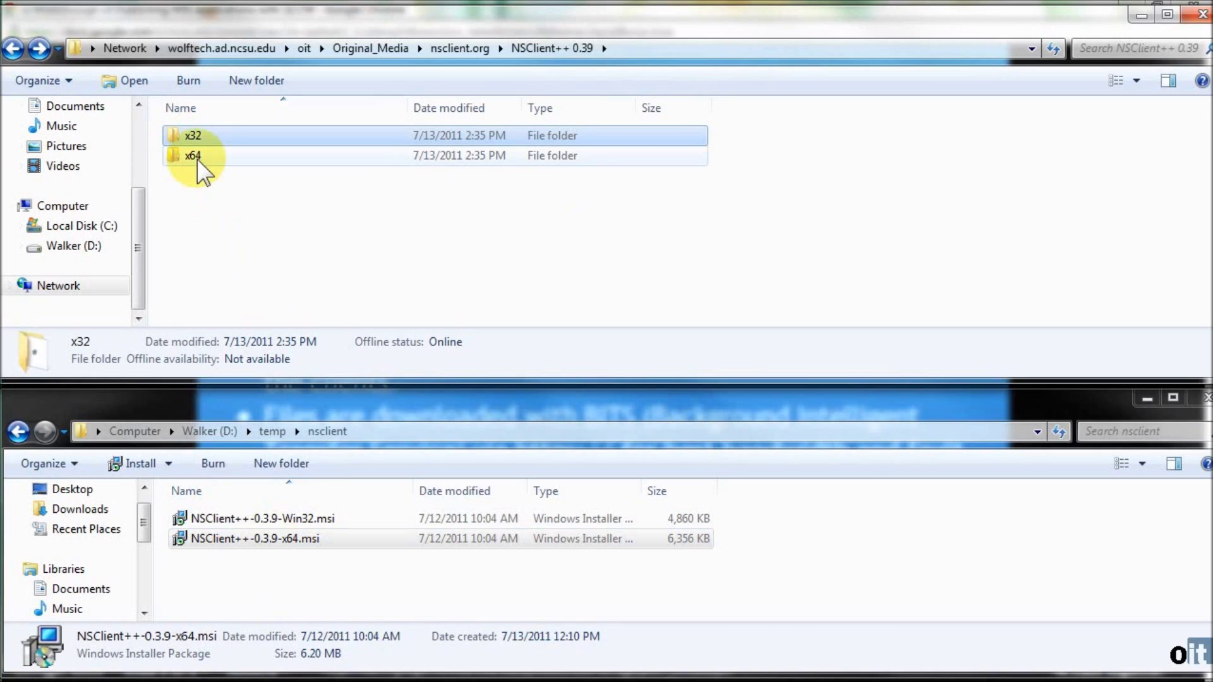
mouse_move(198, 158)
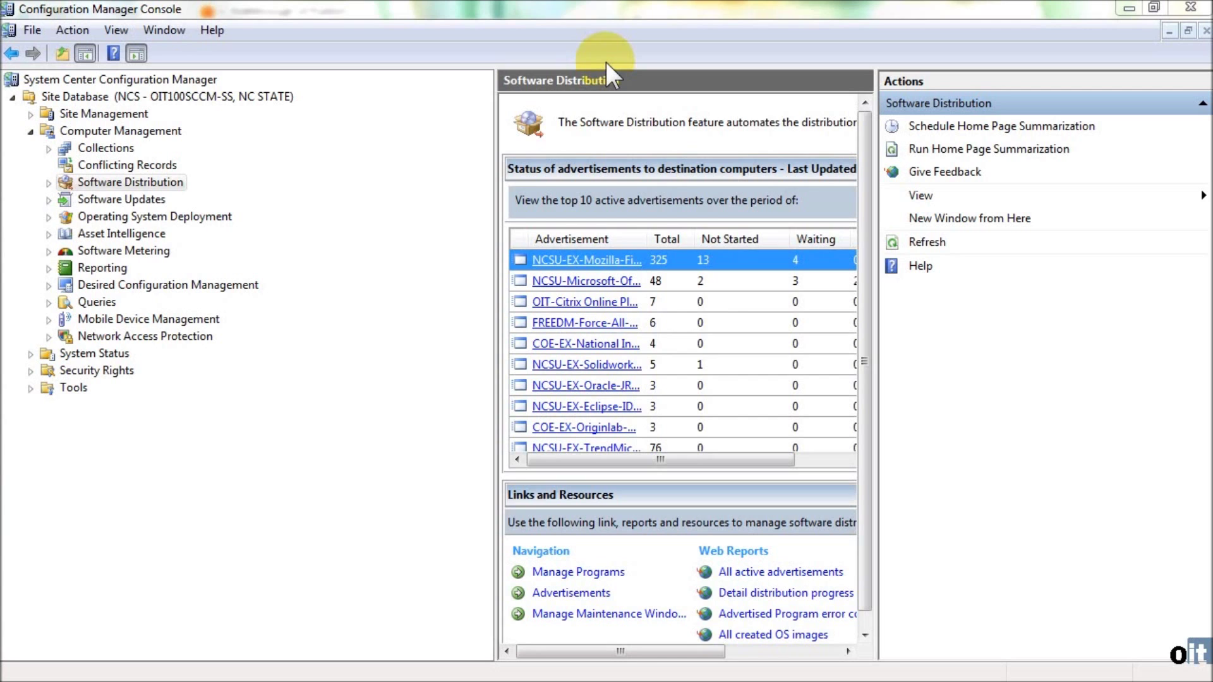
- In the Configuration Manager Console, show the package folders under Computer Management's Software Distribution node
left_click(109, 133)
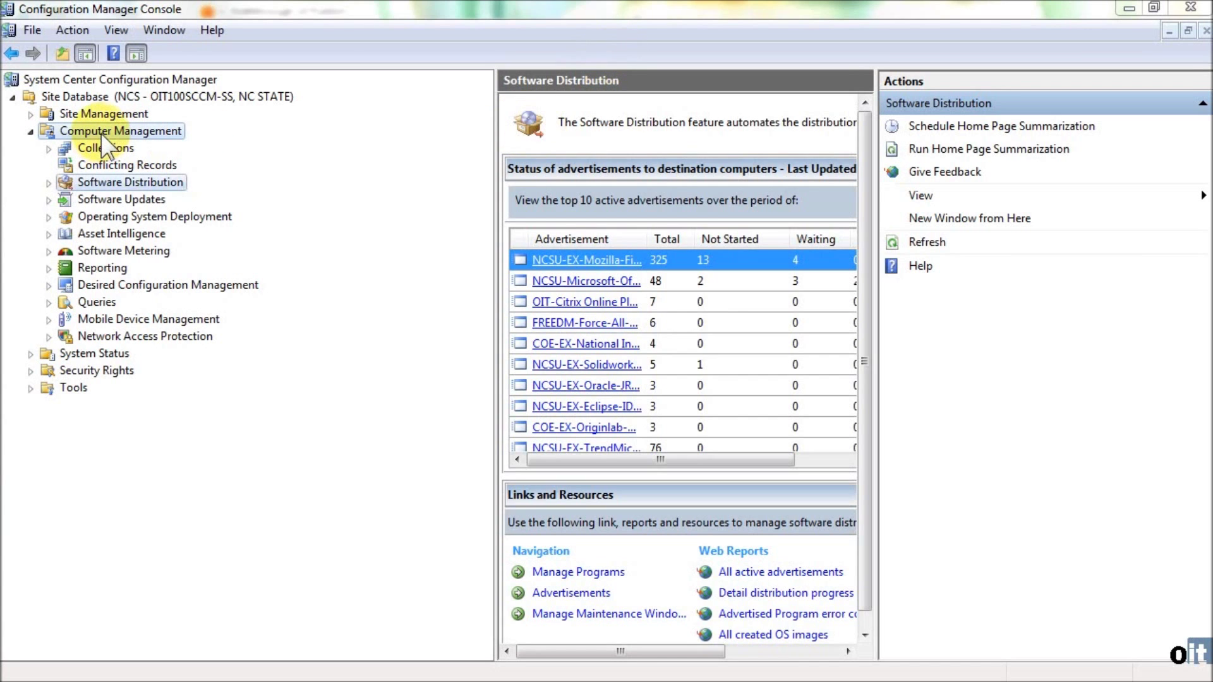
left_click(107, 182)
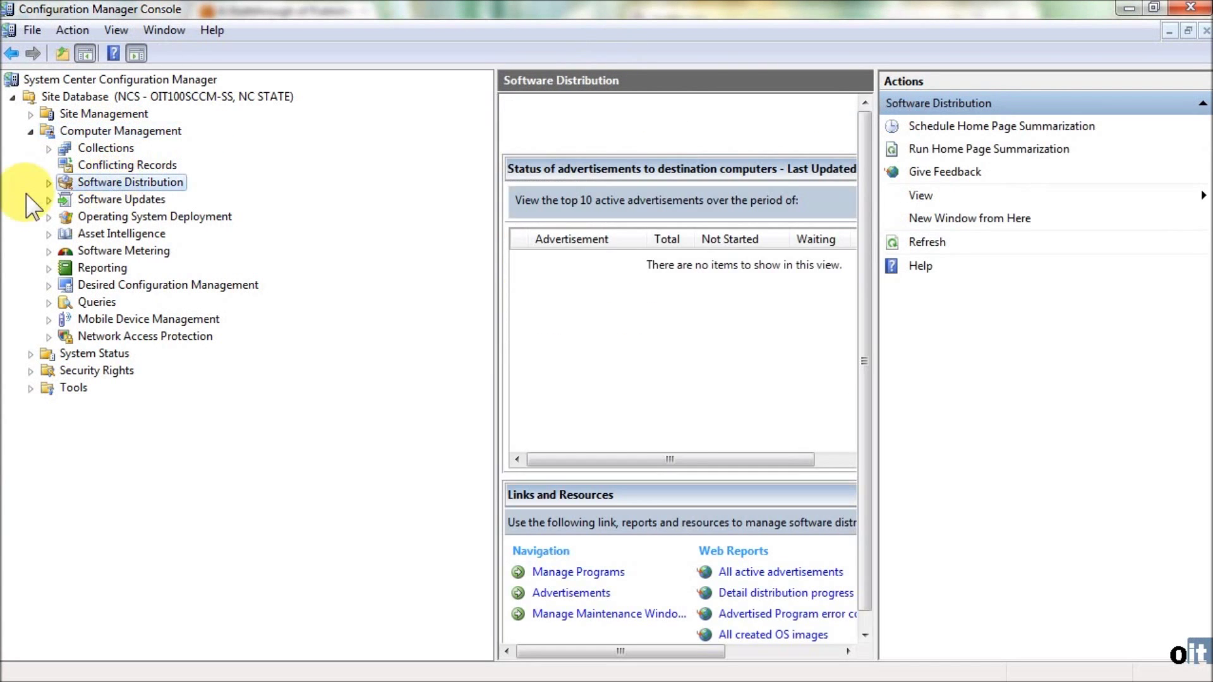
left_click(49, 184)
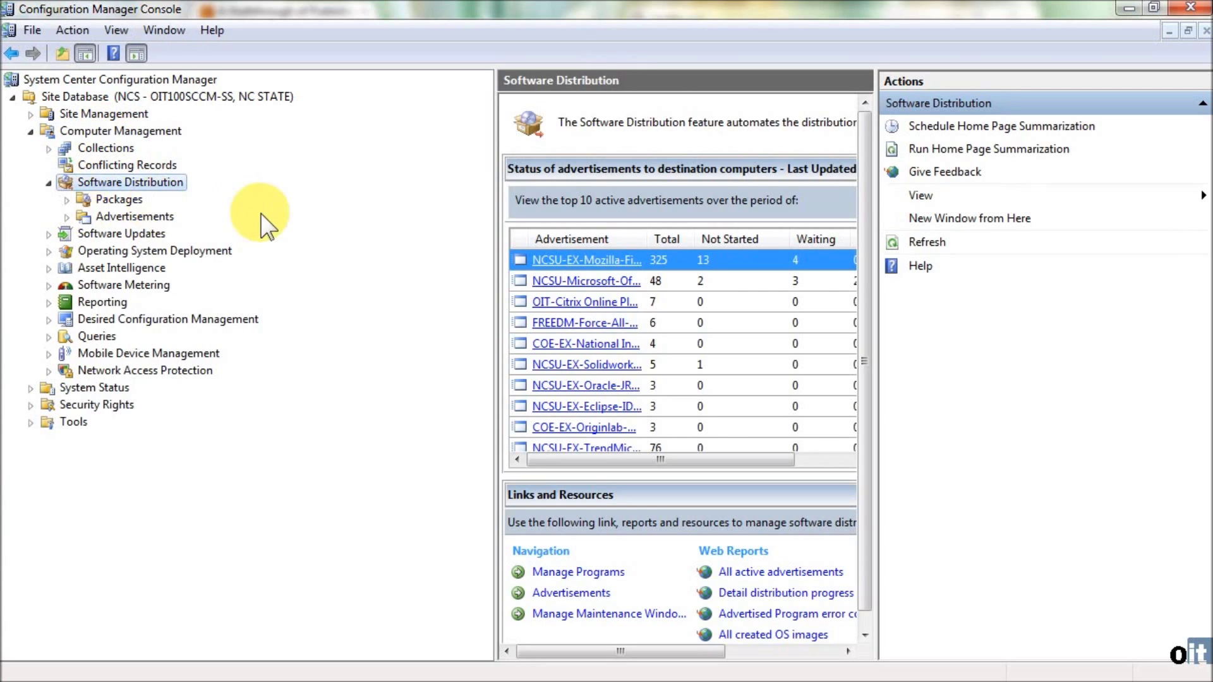
left_click(108, 201)
left_click(66, 200)
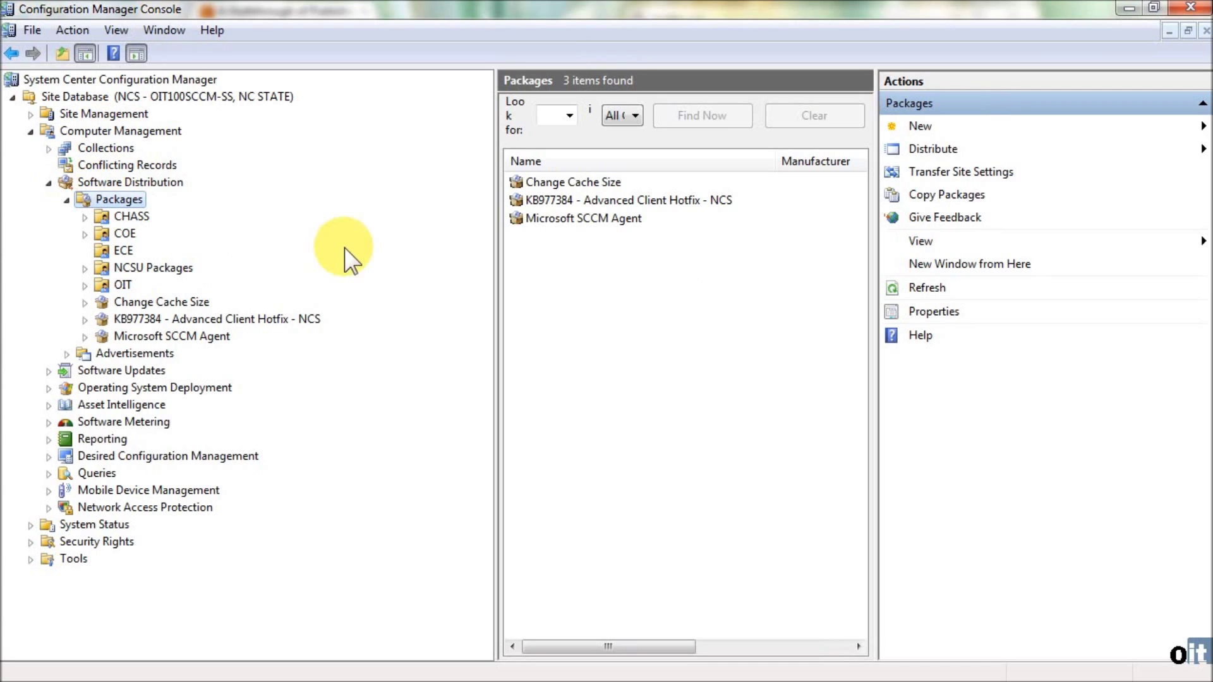
- Examine the packages in the COE folder and in the OIT folder
left_click(86, 234)
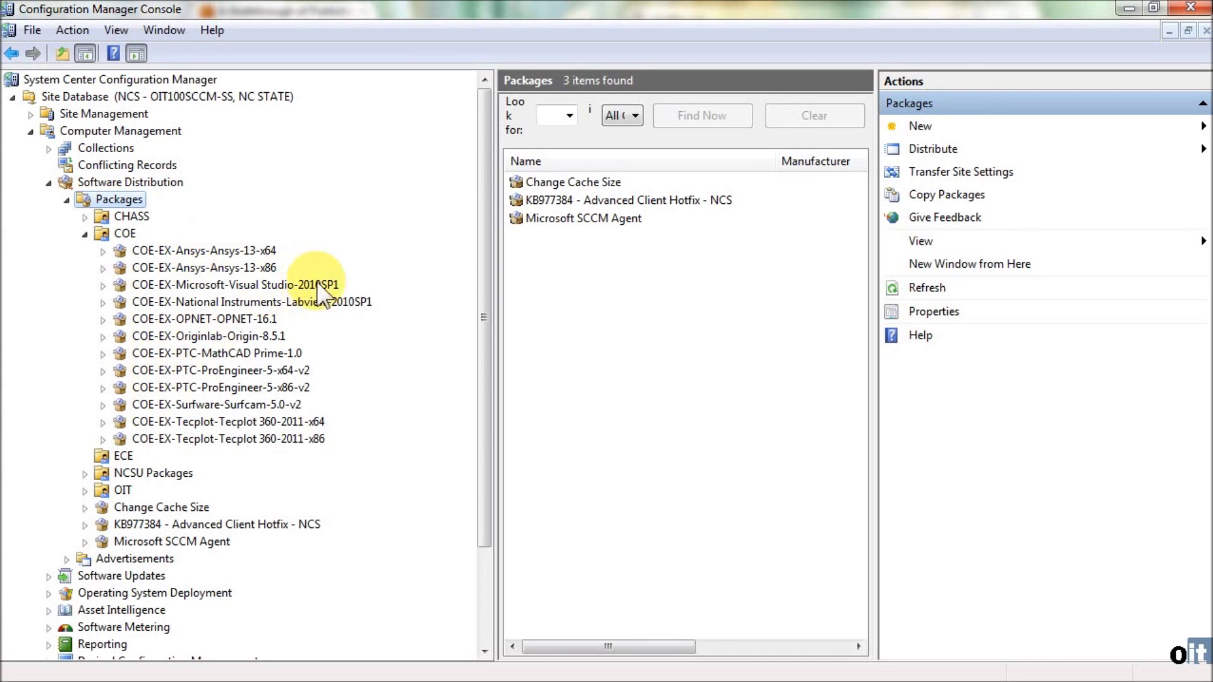
left_click(84, 233)
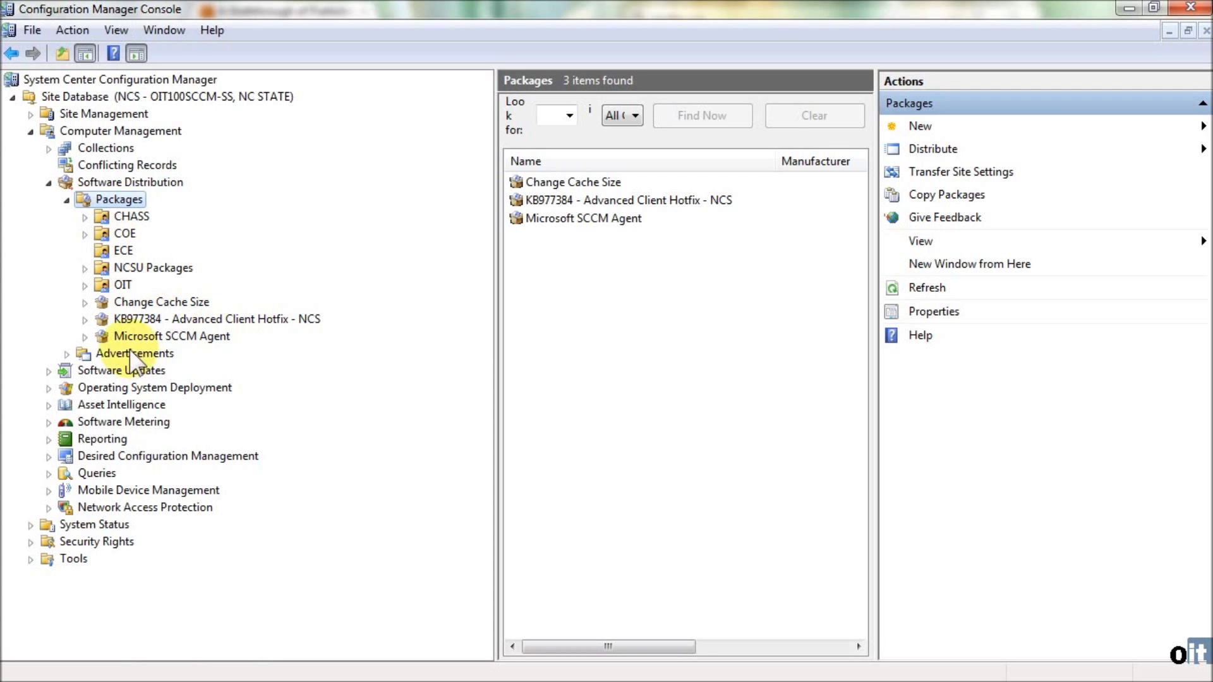
left_click(85, 286)
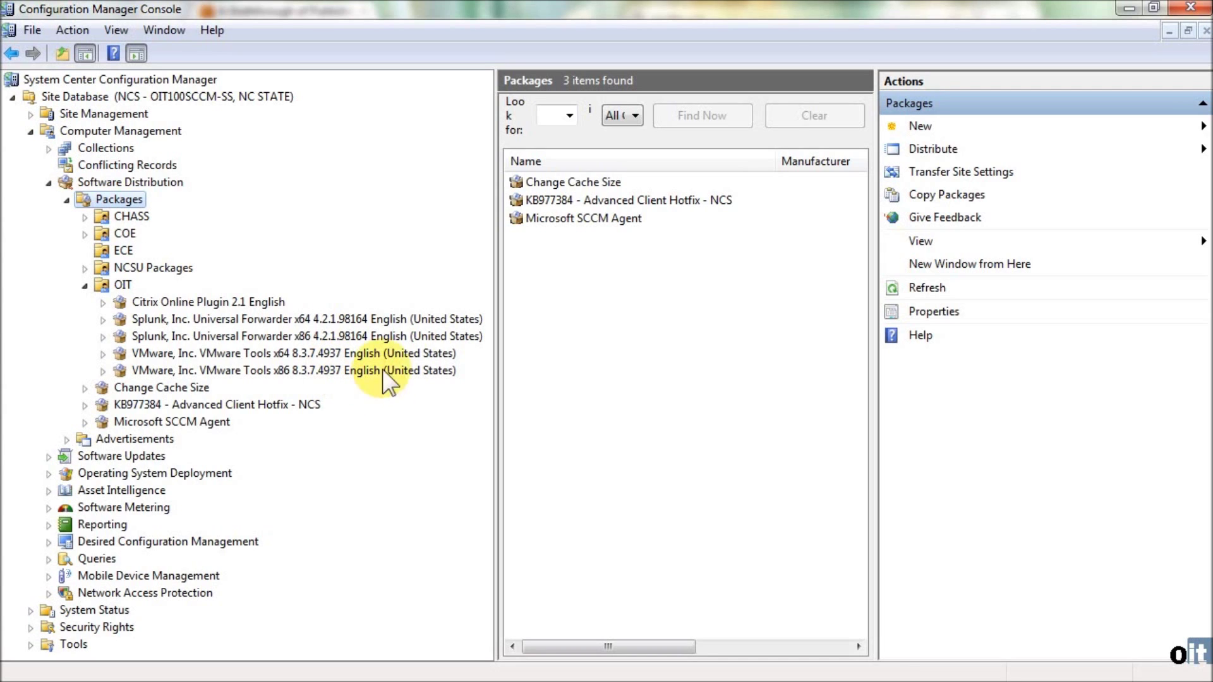
- Start a new Package From Definition in the OIT folder and advance the wizard to its Package Definition page
right_click(104, 285)
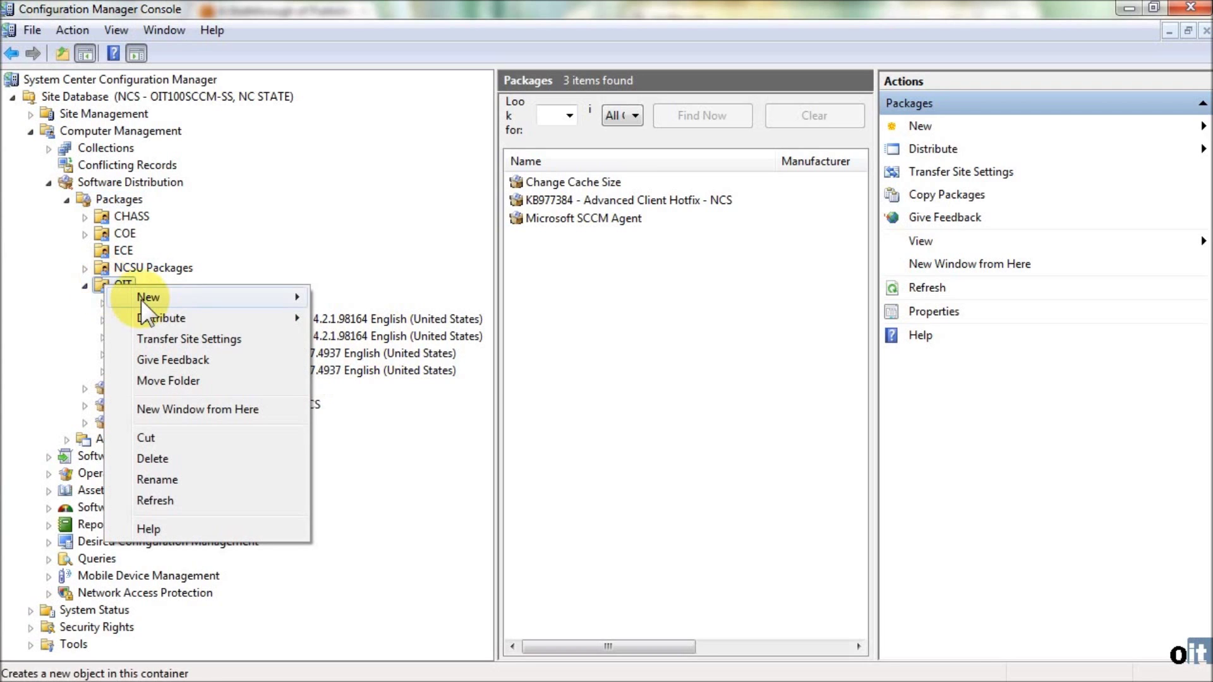
mouse_move(141, 299)
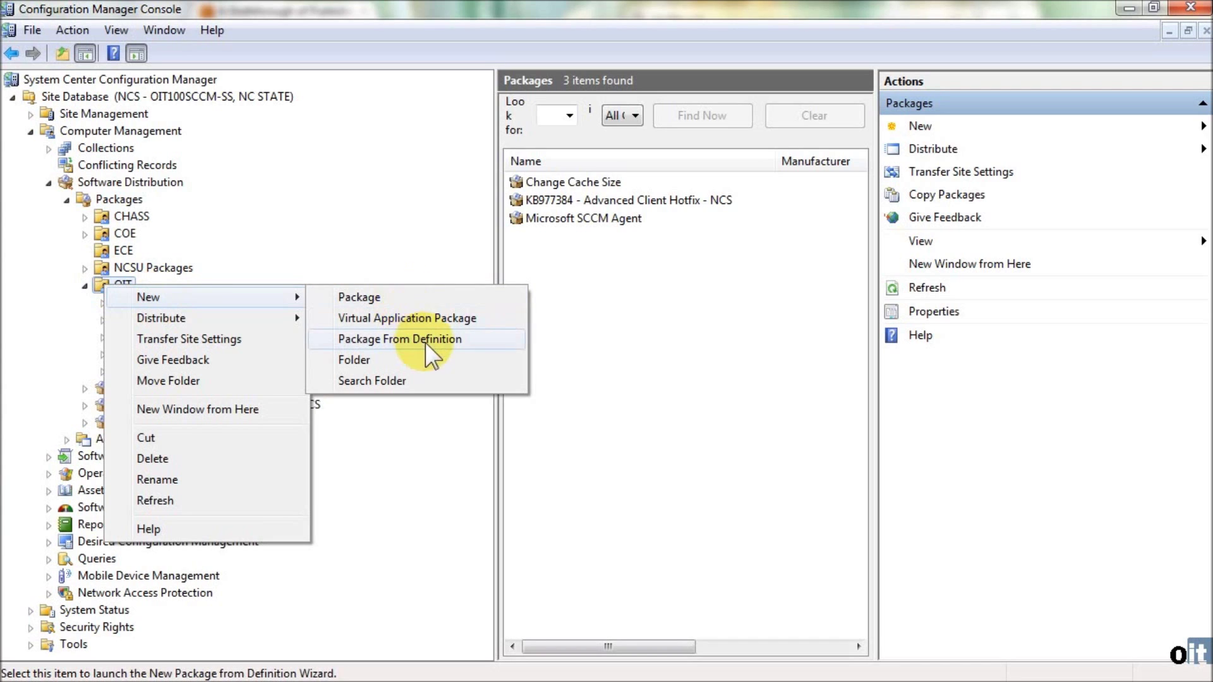
left_click(456, 340)
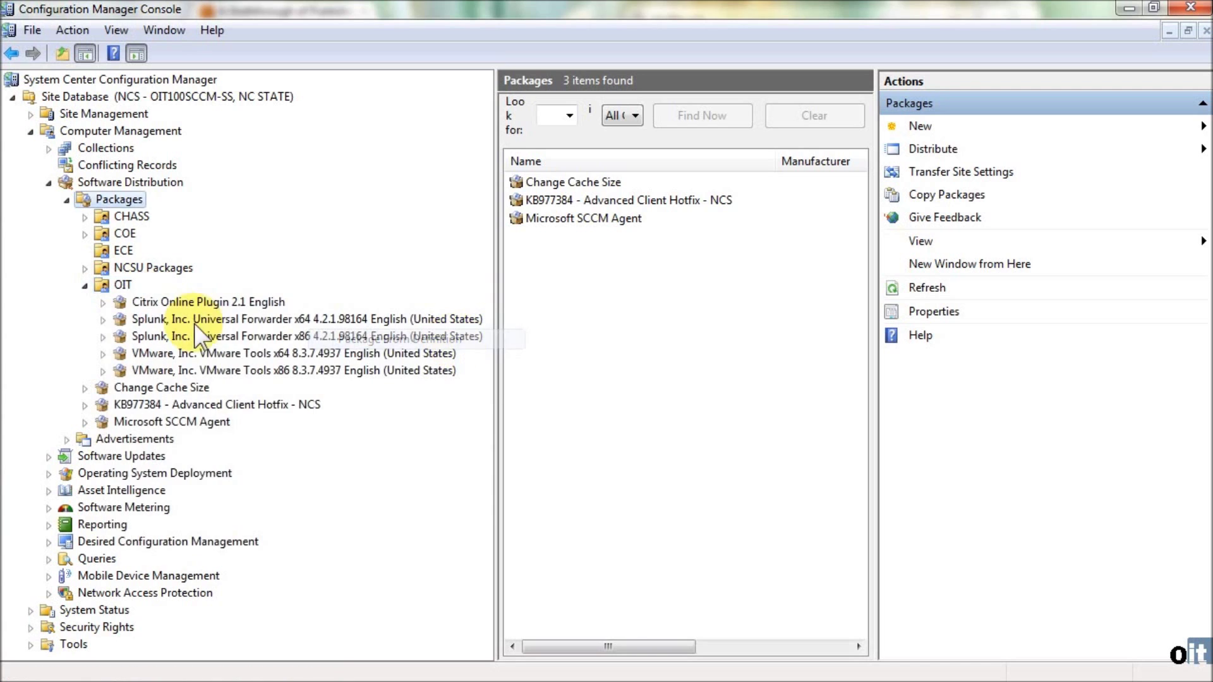
left_click_drag(81, 234, 422, 38)
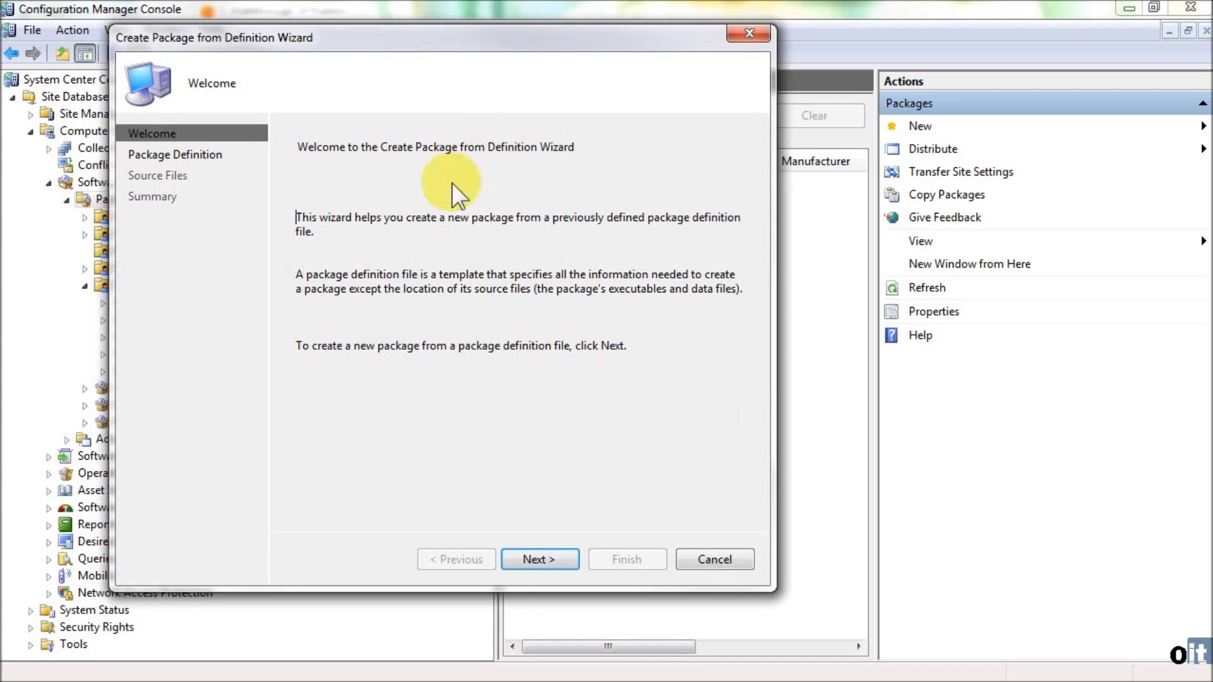
left_click(536, 560)
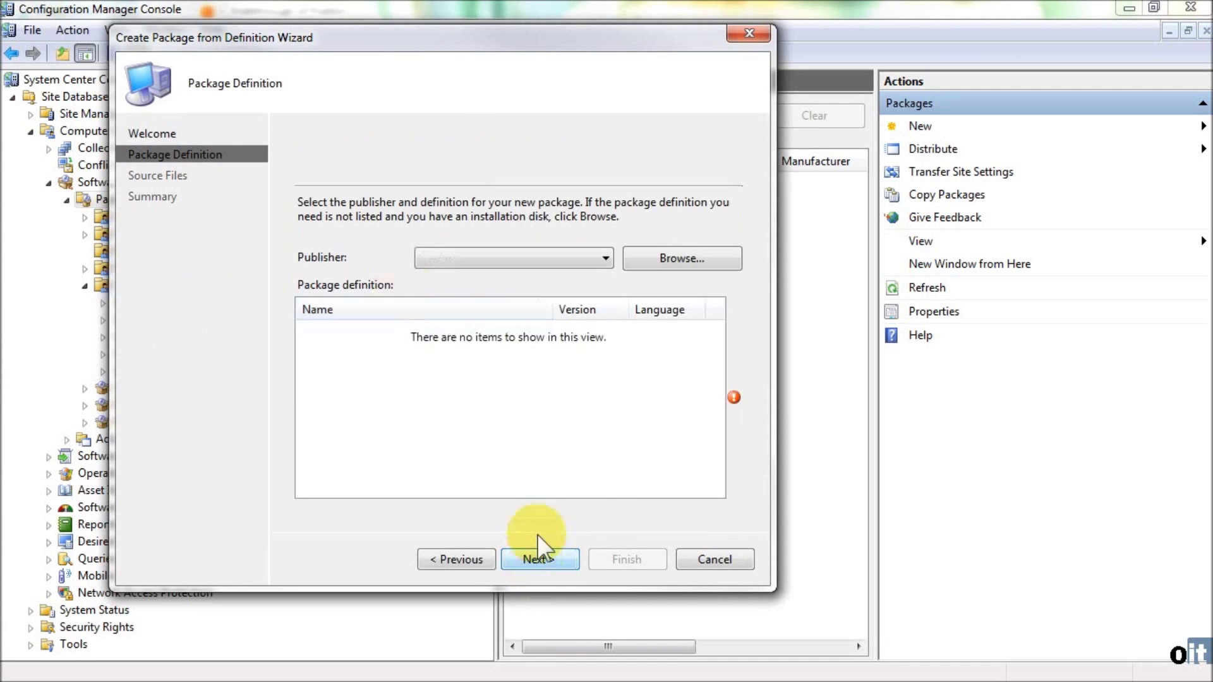
- Review the available publishers and view the package definitions from VMware, Inc
left_click(607, 256)
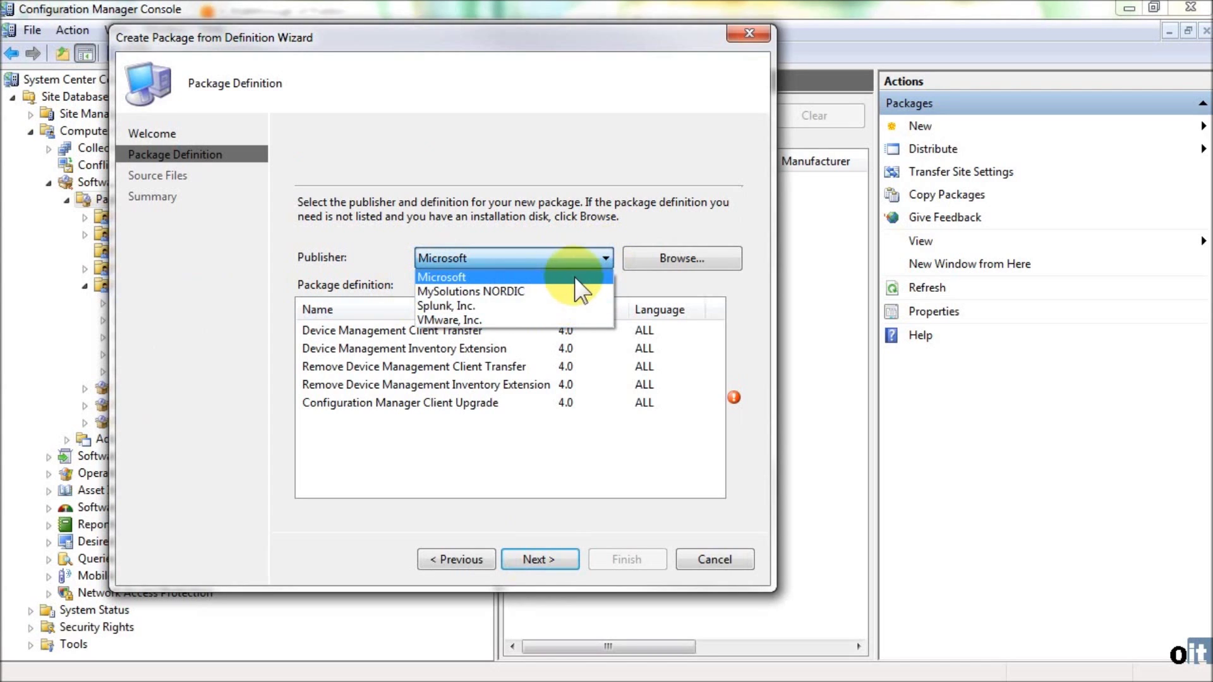
left_click(570, 319)
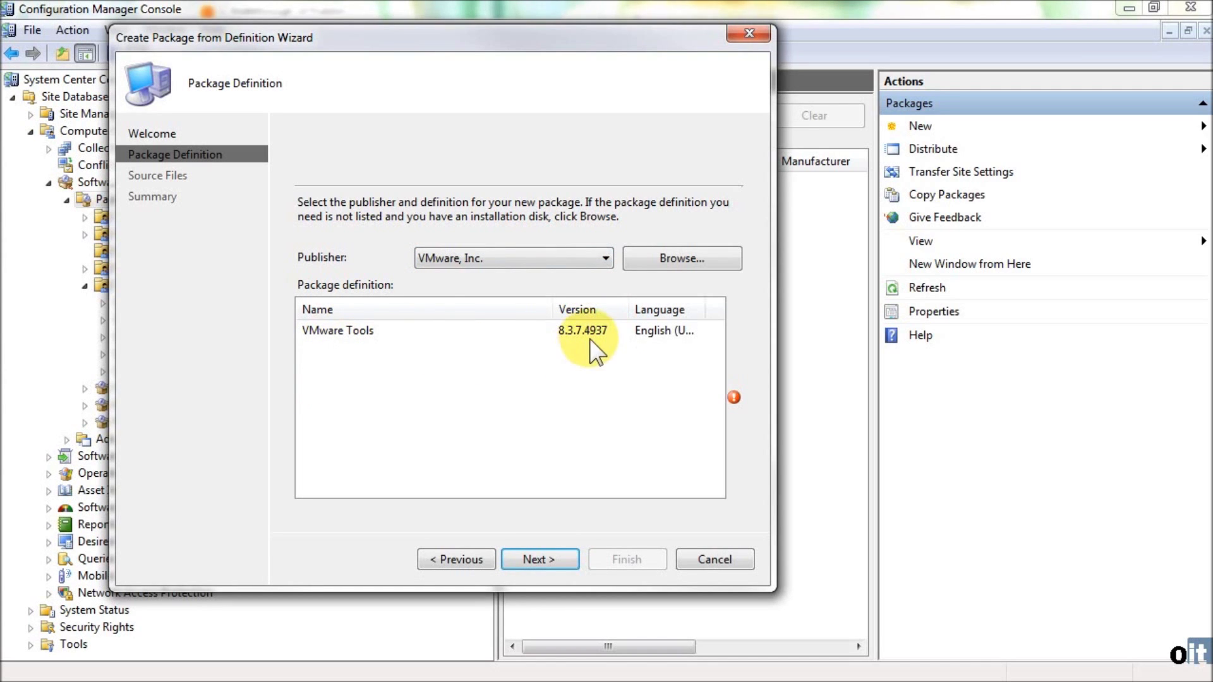
left_click(605, 260)
left_click(680, 255)
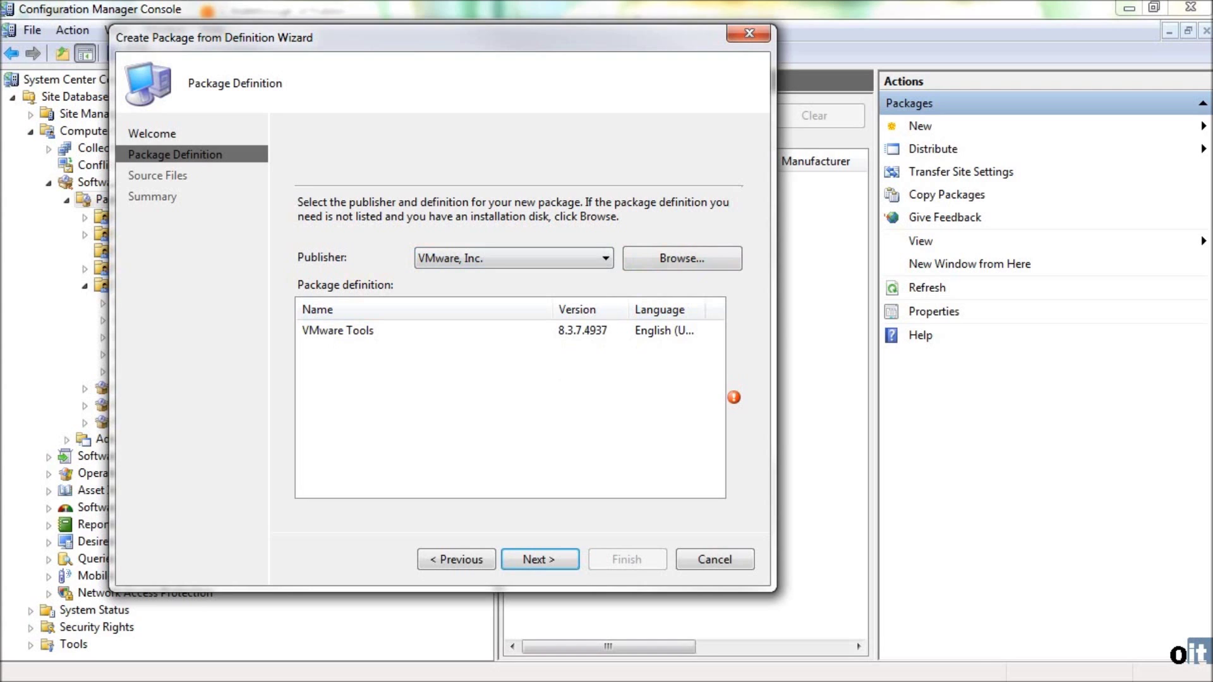
- Browse for a package definition file and go to the network folder \\wolftech.ad.ncsu.edu\oit\original_media
left_click(687, 259)
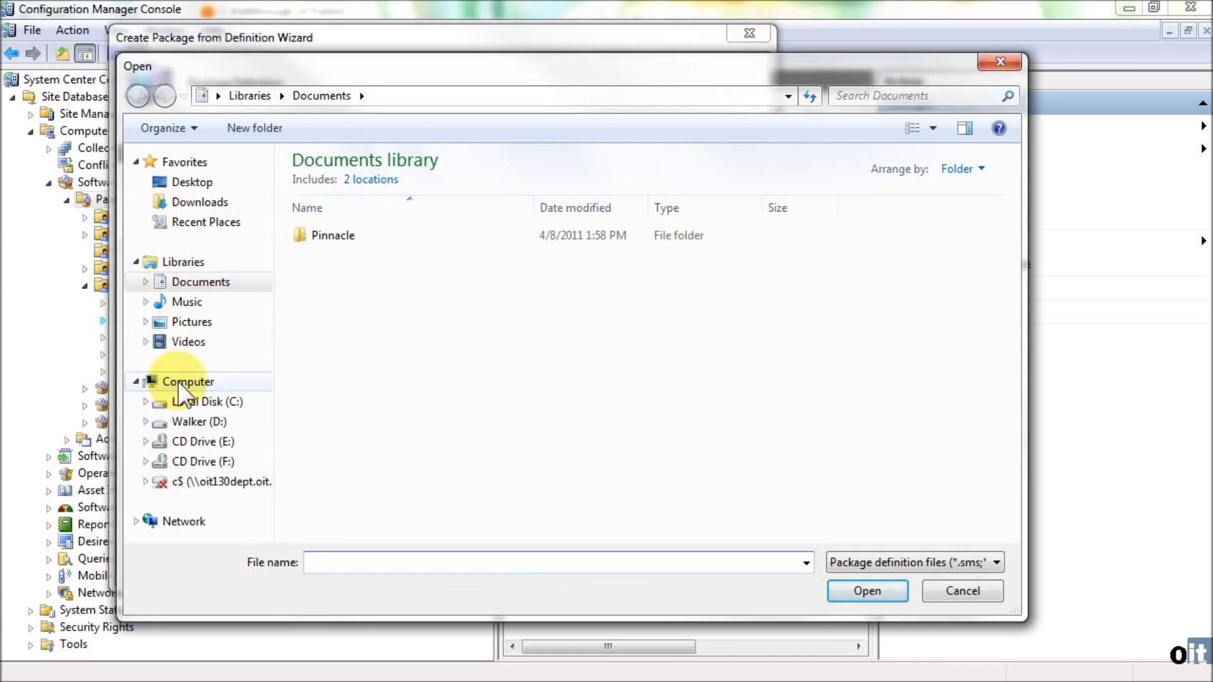
left_click(134, 520)
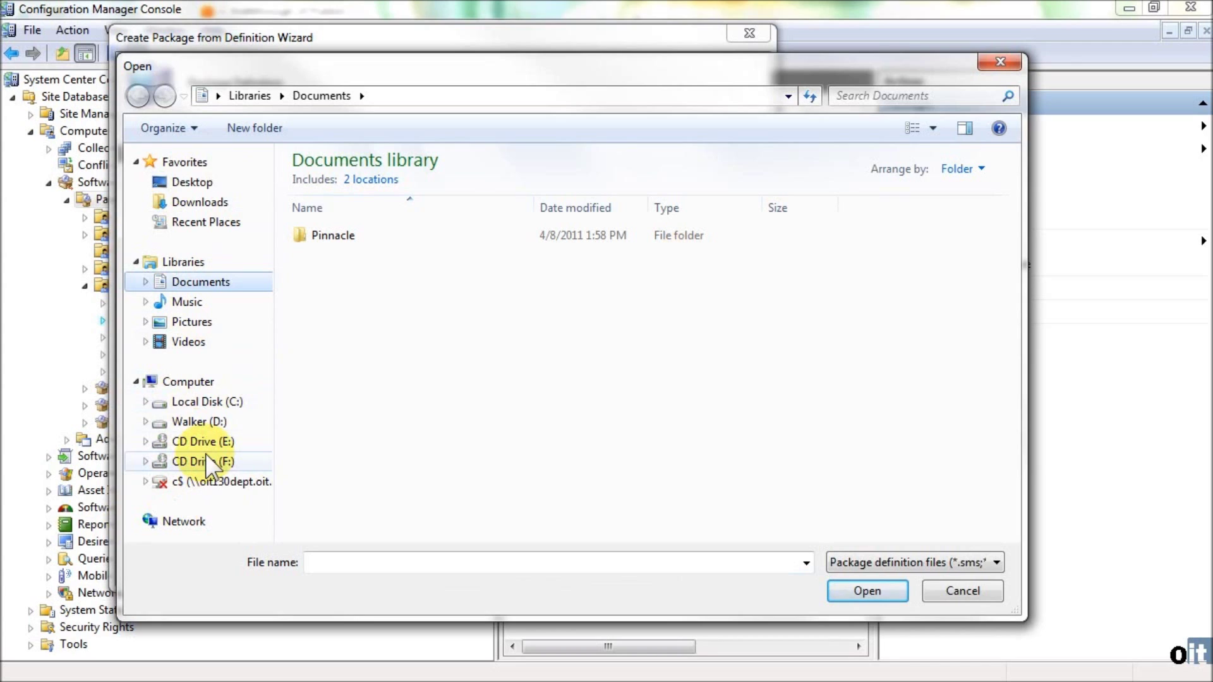
left_click(346, 564)
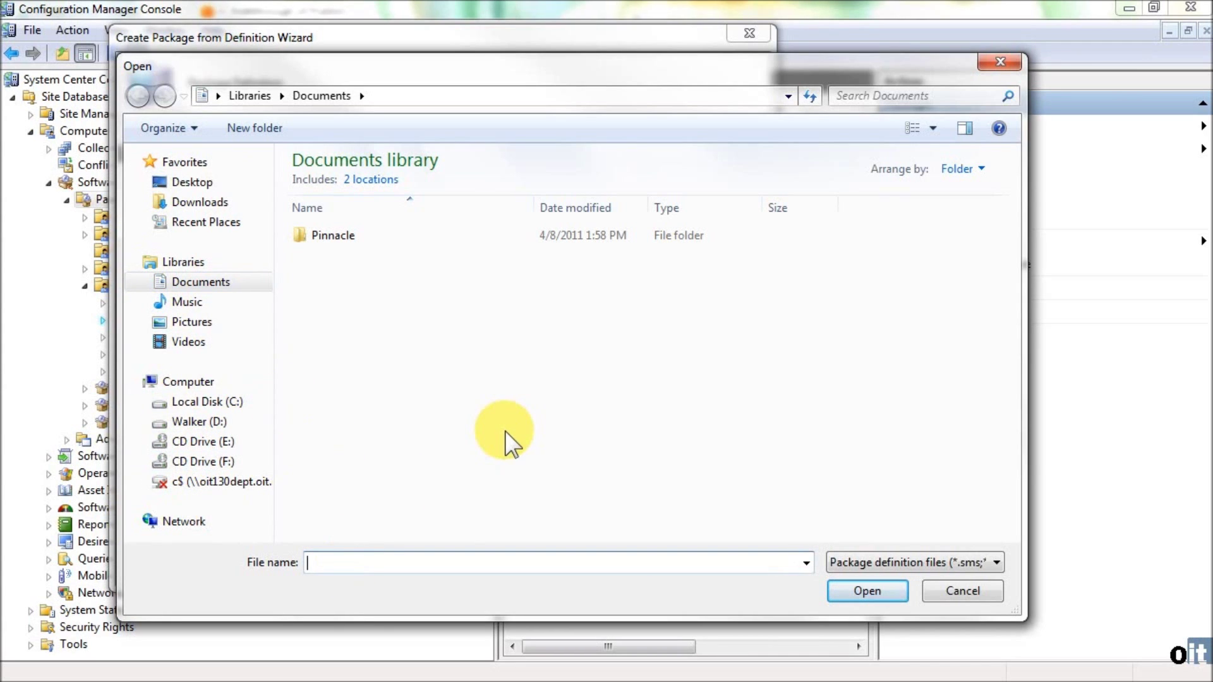
type("\\\\")
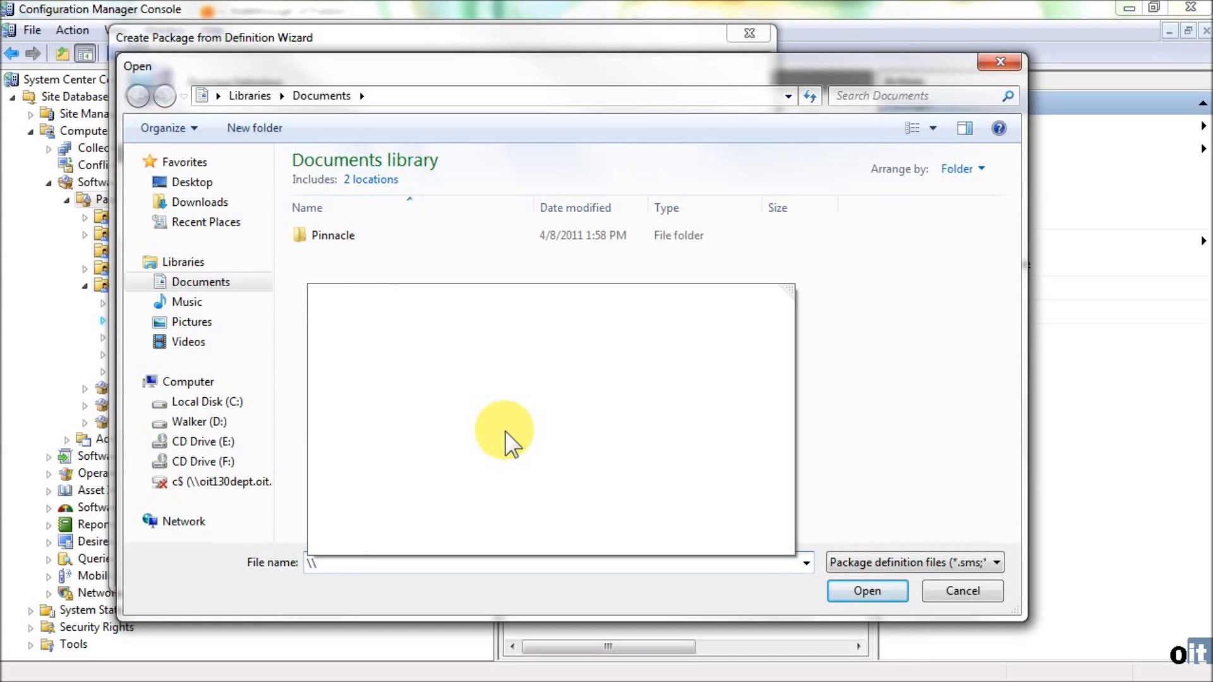
type("wolftech")
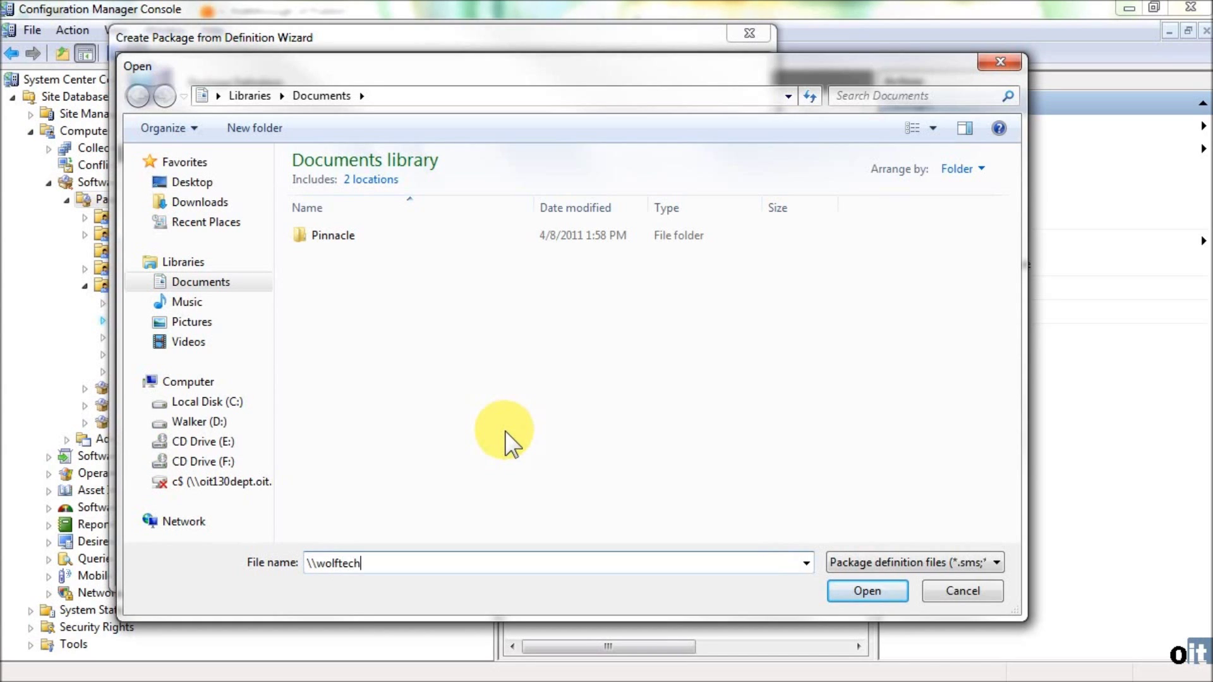
type(".ad.ncsu.edu\\oit\\original_media")
key("Return")
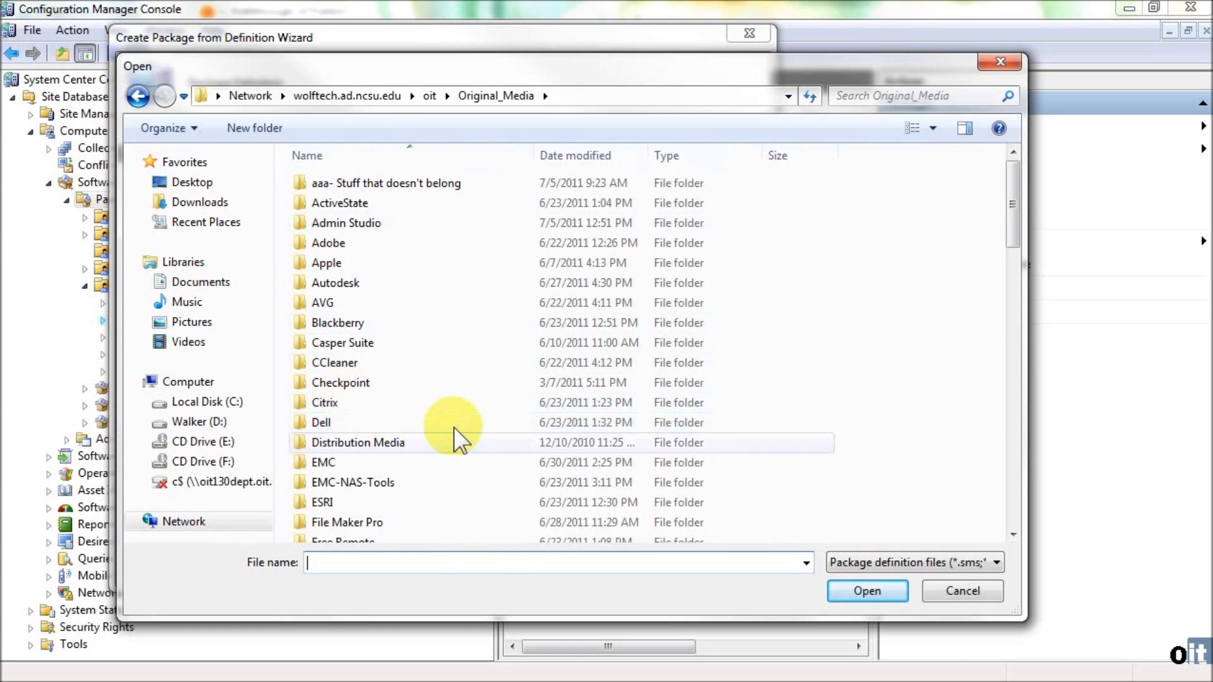
- Load the NSClient++-0.3.9-x64 installer from nsclient.org\NSClient++ 0.39\x64 as the package definition
scroll(505, 458, "down", 11)
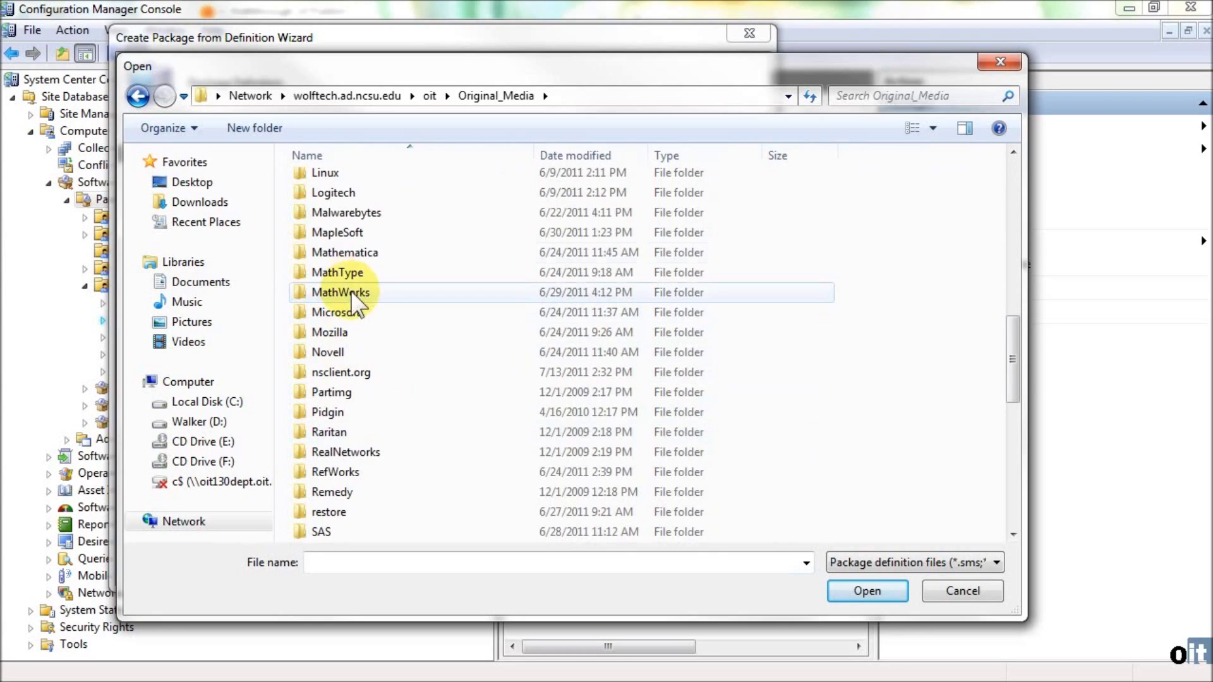
double_click(346, 378)
double_click(350, 184)
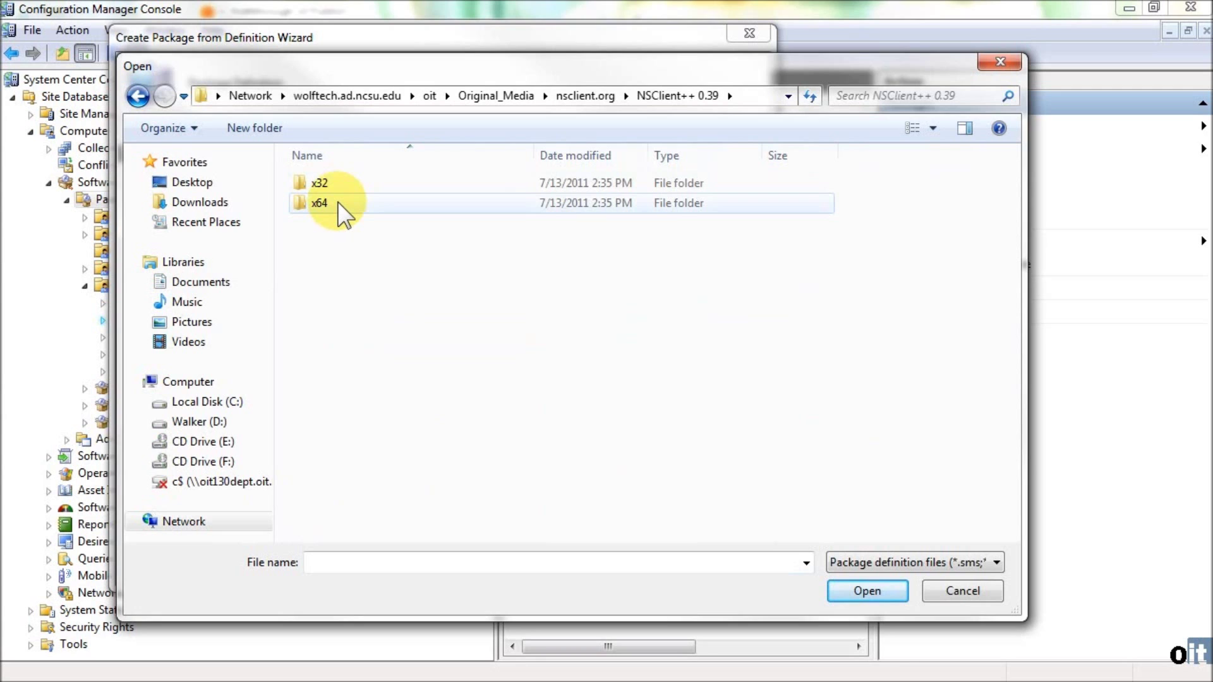
double_click(337, 202)
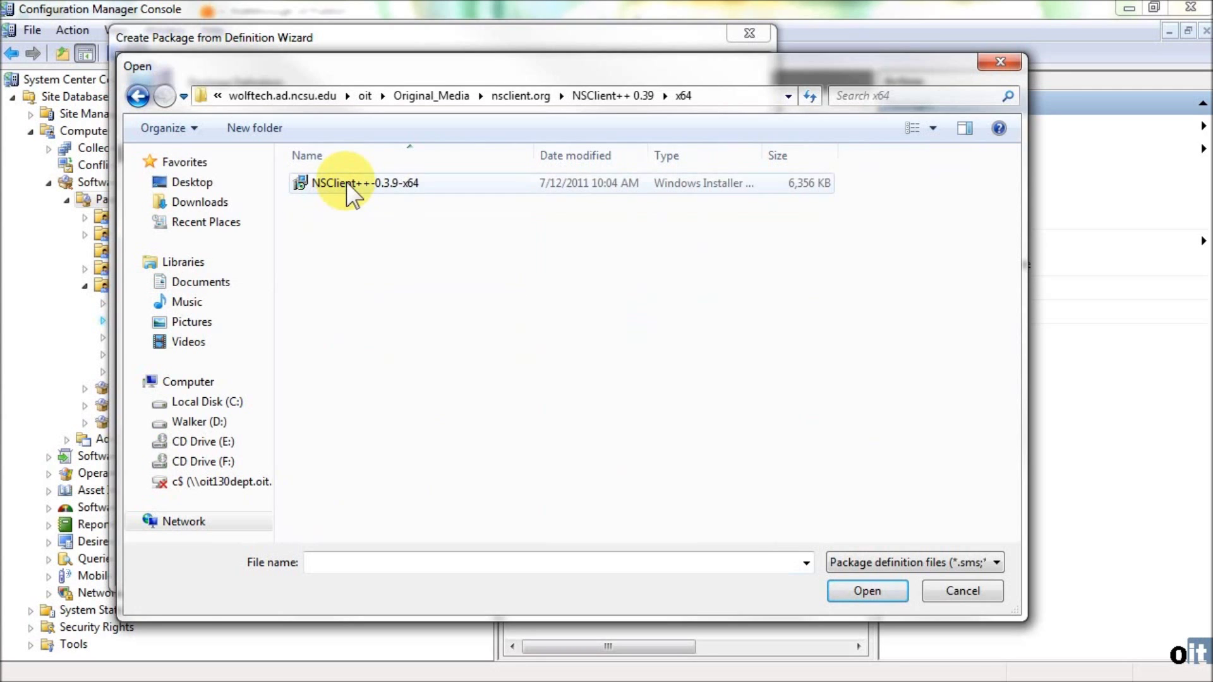
double_click(346, 185)
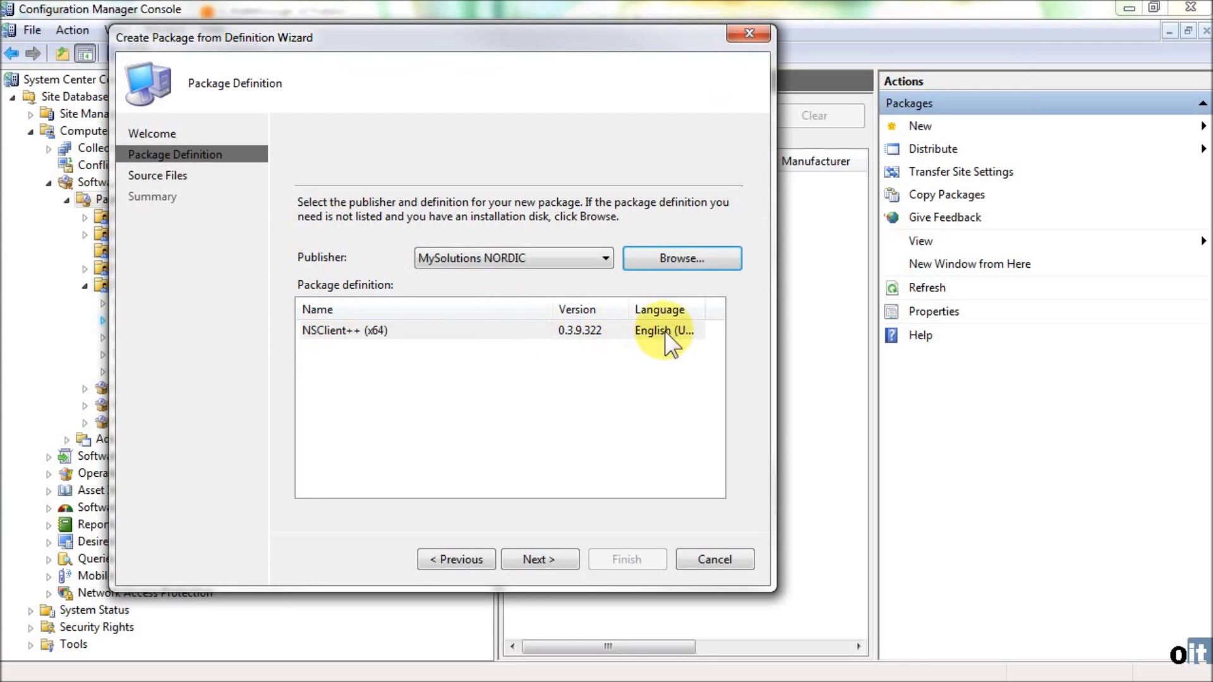
- Keep always obtaining files from the source directory, check the UNC path to the x64 folder, and finish creating the package
left_click(534, 558)
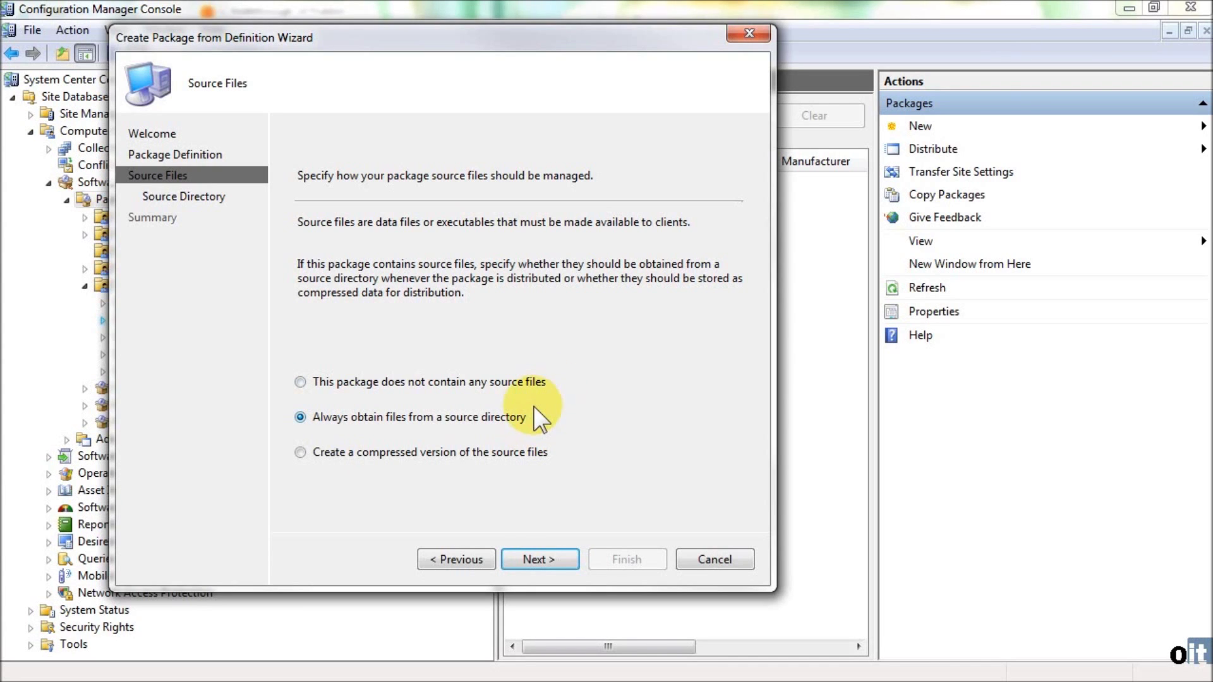
left_click(537, 559)
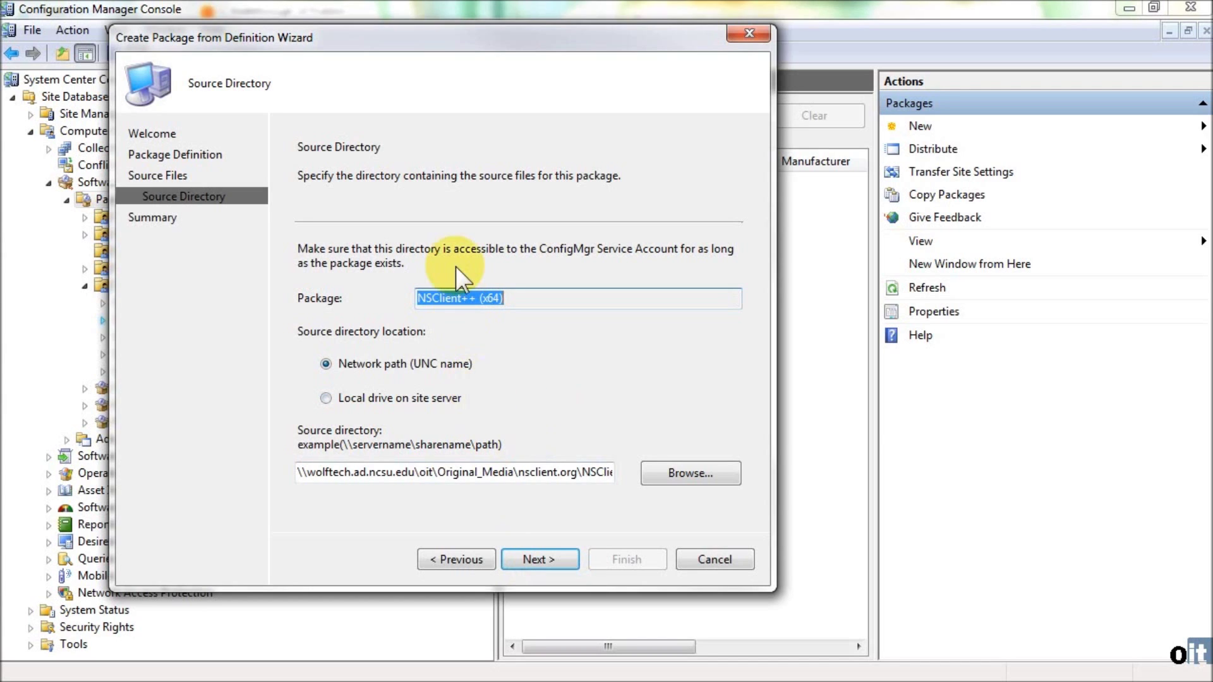
left_click(416, 298)
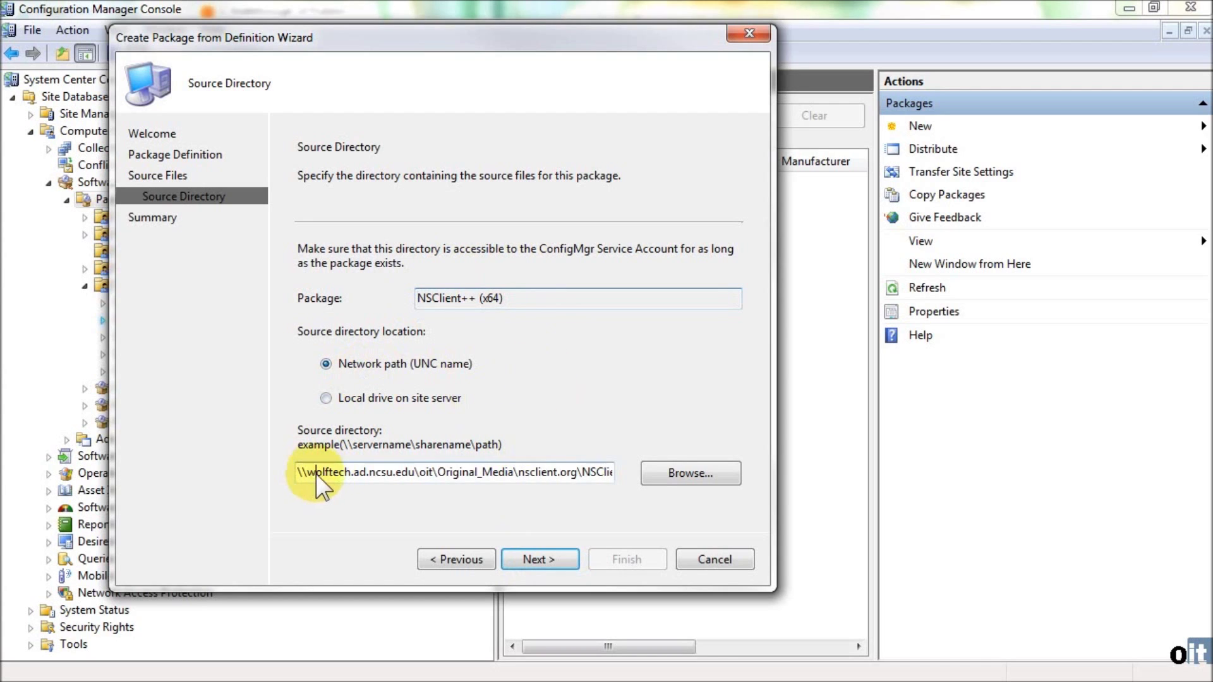
left_click_drag(316, 474, 723, 483)
left_click(613, 475)
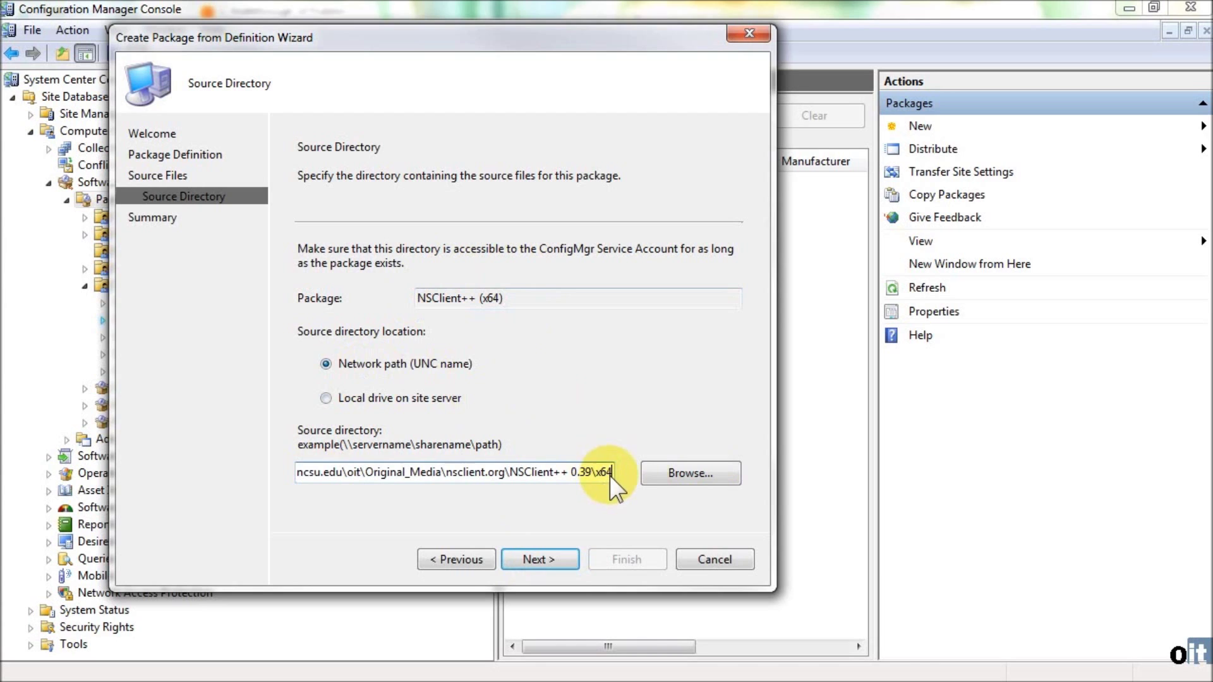
left_click(536, 558)
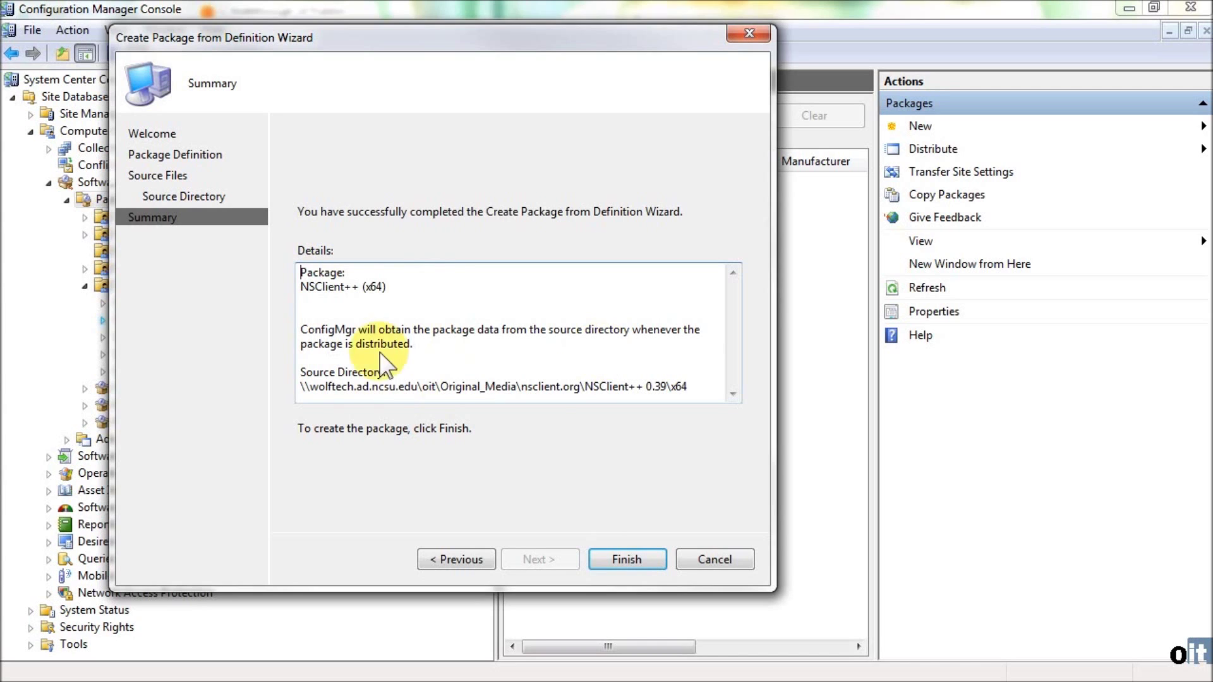
left_click(632, 560)
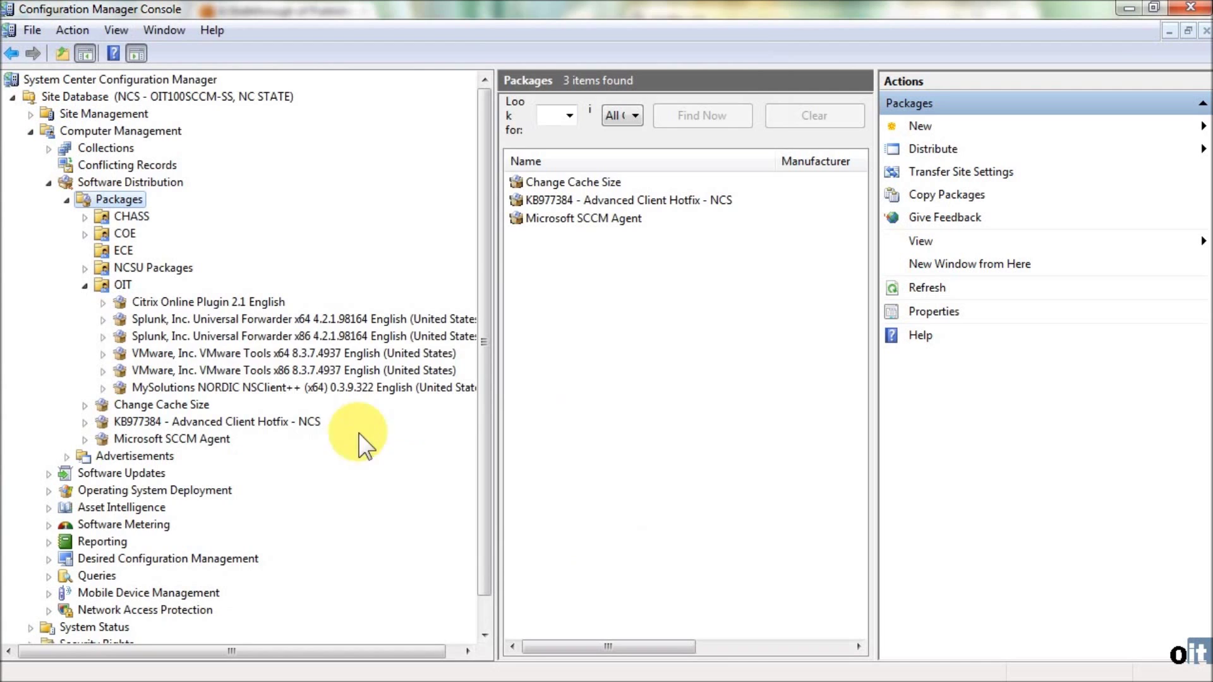
- Select the new NSClient++ (x64) package in the OIT folder and expand its contents
left_click(200, 385)
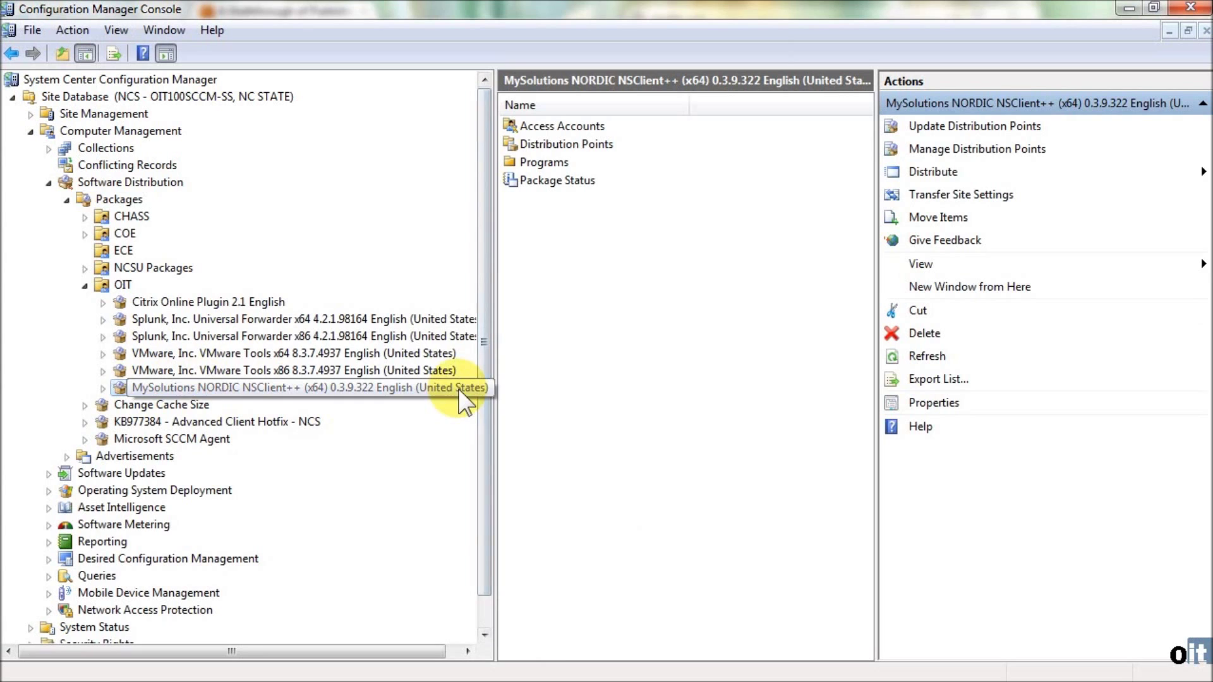
left_click(103, 388)
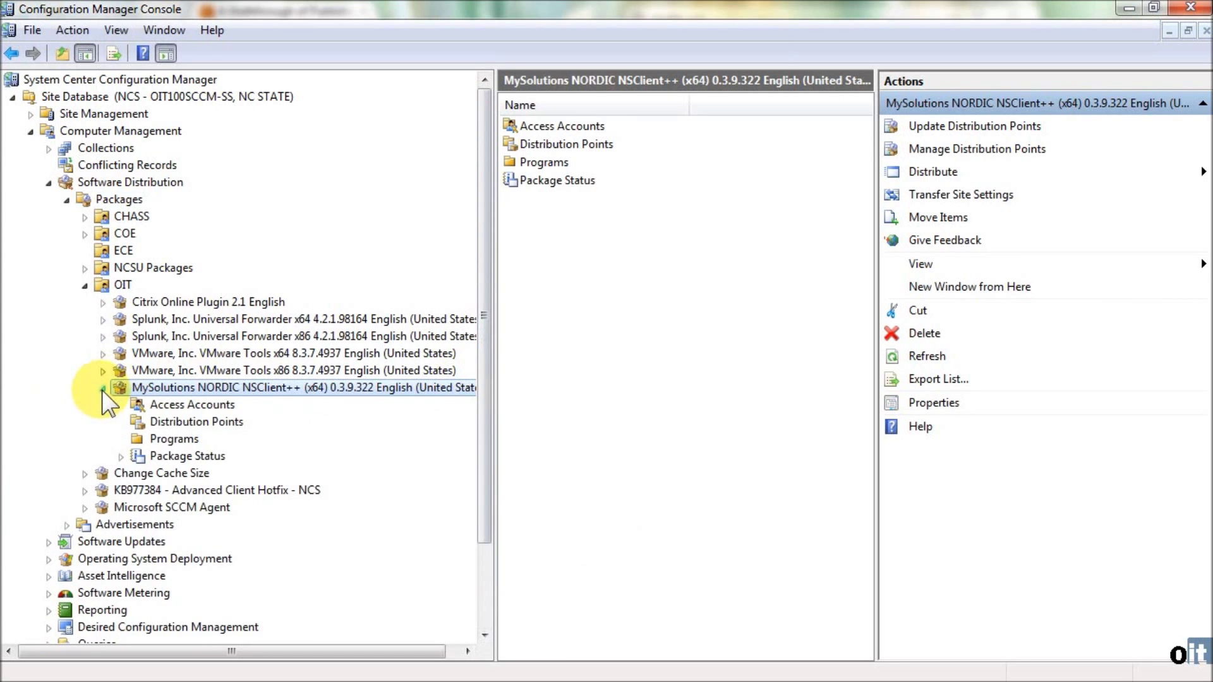
right_click(200, 385)
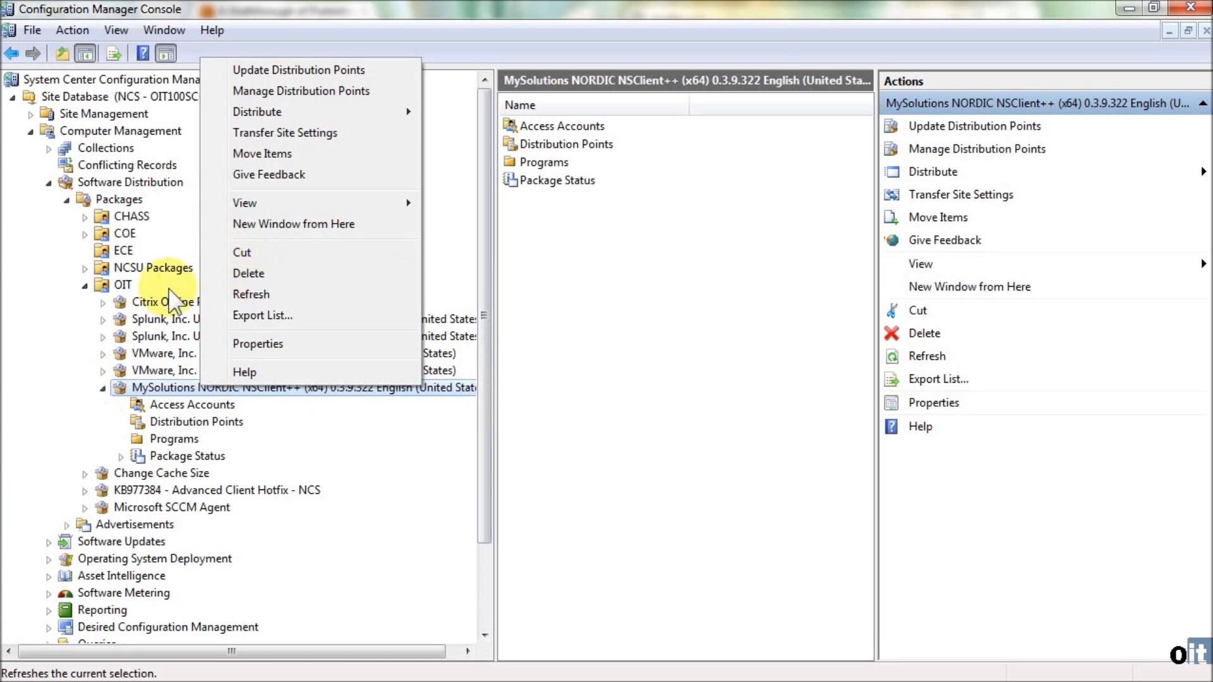
left_click(104, 282)
right_click(104, 282)
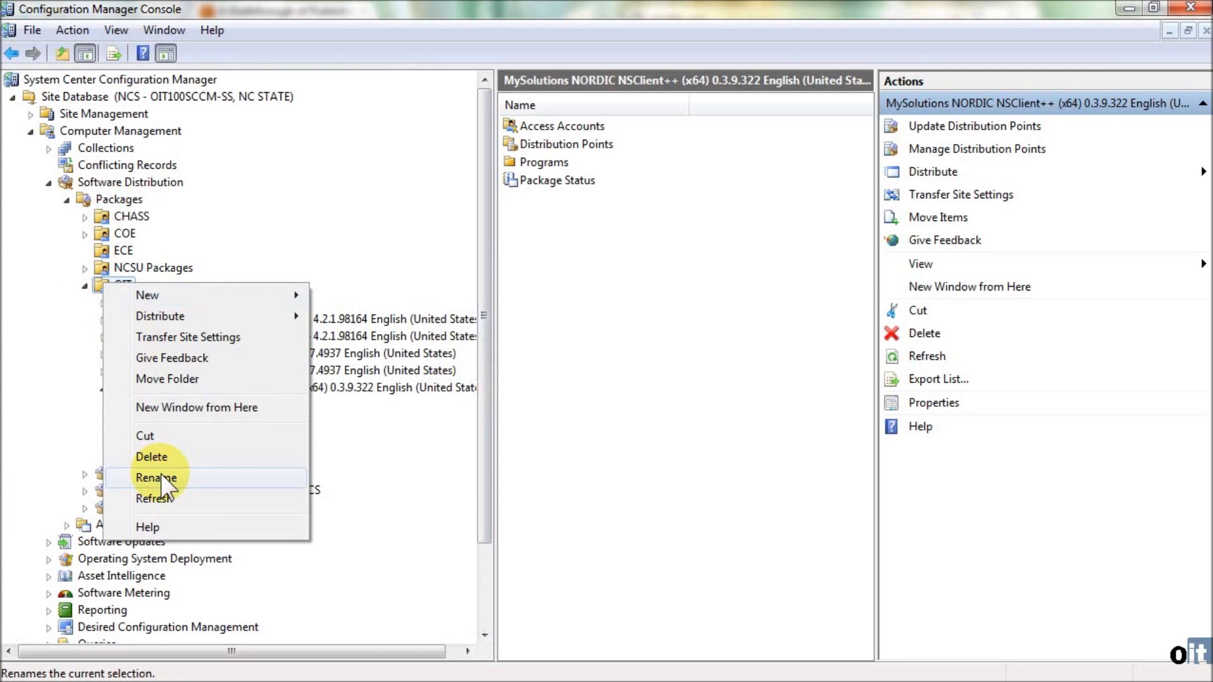
left_click(590, 496)
- In the NSClient++ package's properties, move the manufacturer text into the name so it reads MySolutions NORDIC-NSClient++ (x64)
right_click(192, 386)
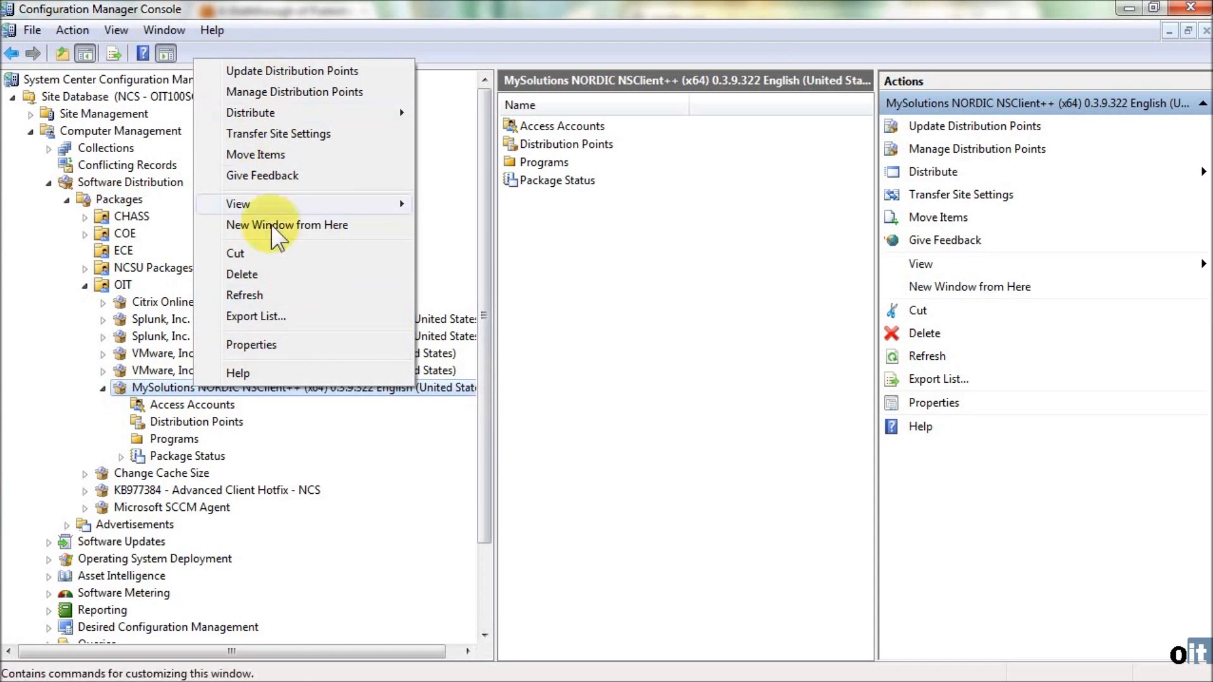
left_click(280, 345)
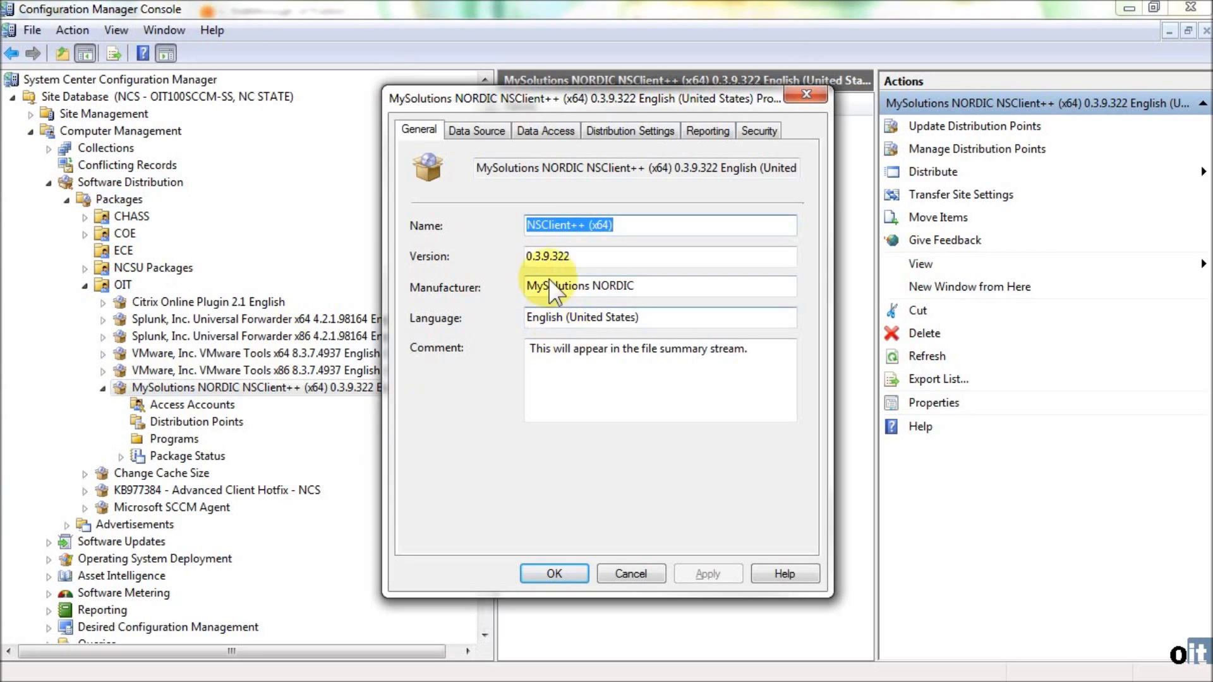
left_click(484, 170)
mouse_move(484, 171)
left_mouse_down()
mouse_move(801, 173)
mouse_move(468, 168)
left_mouse_up()
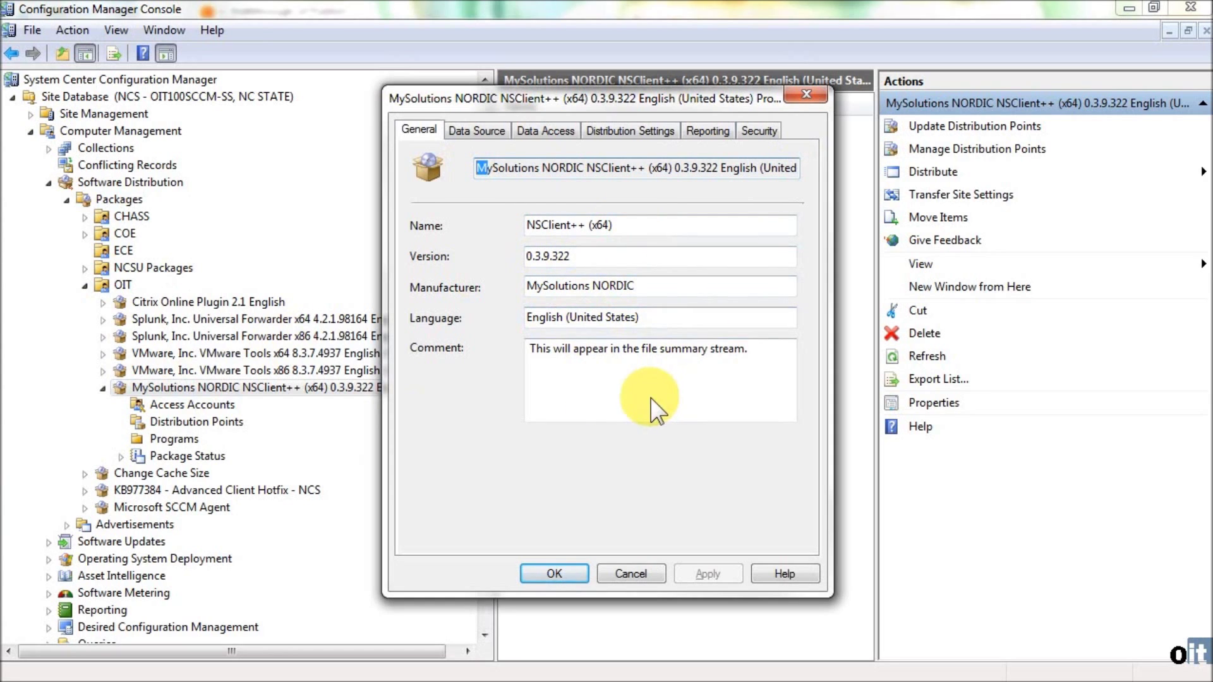
double_click(643, 288)
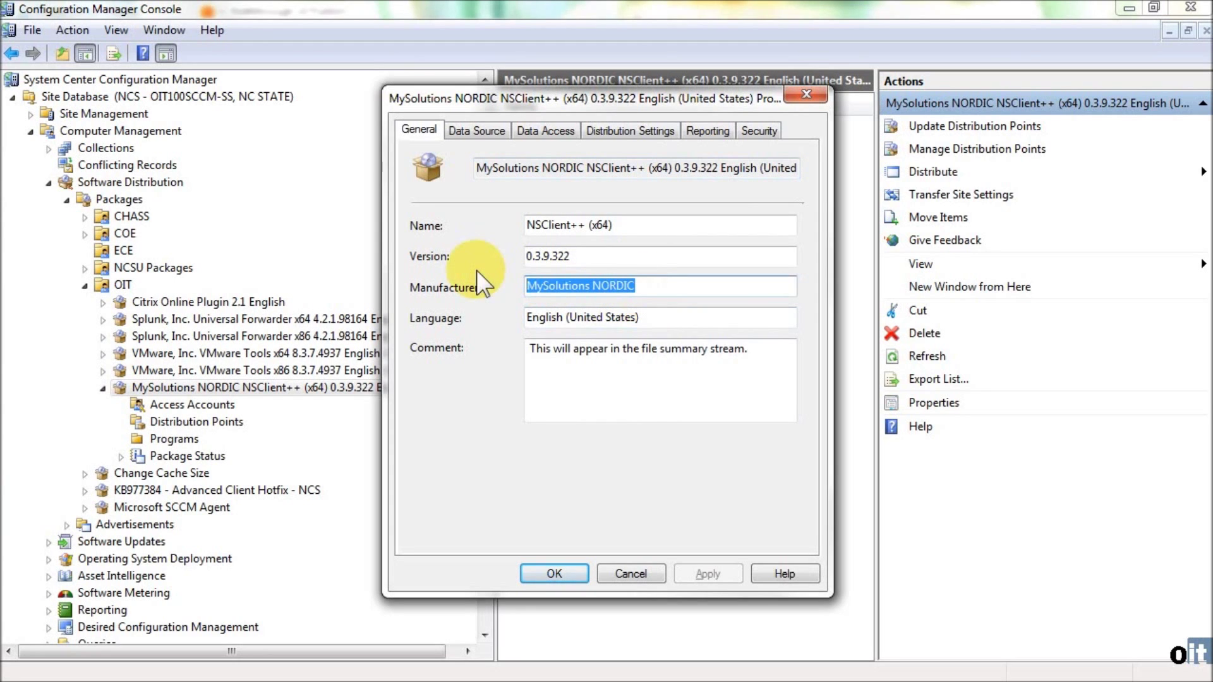
right_click(552, 292)
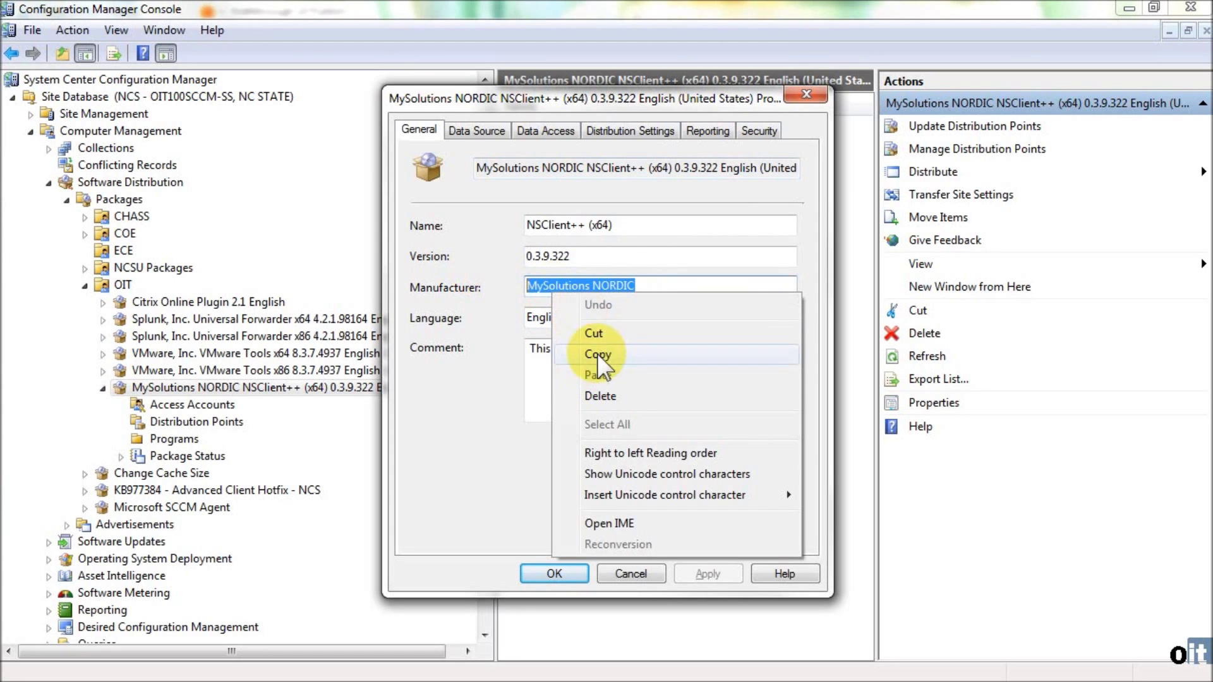
left_click(597, 333)
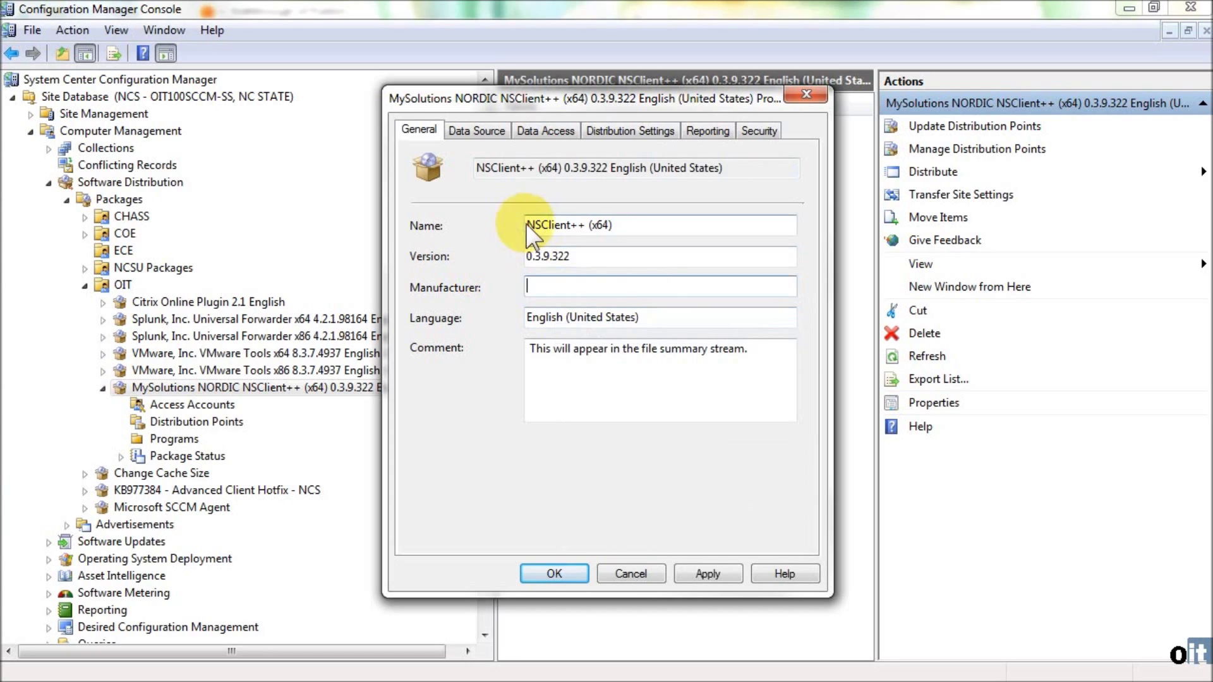
left_click(526, 224)
type("MySolutions NORDIC")
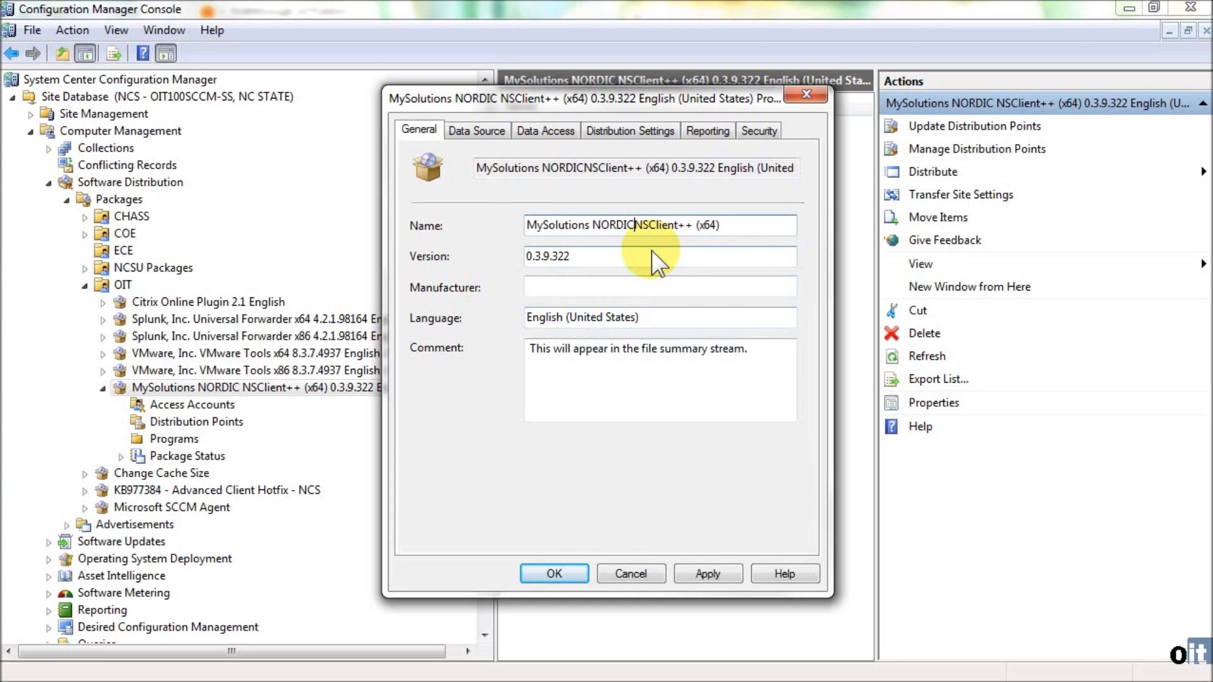
type("-")
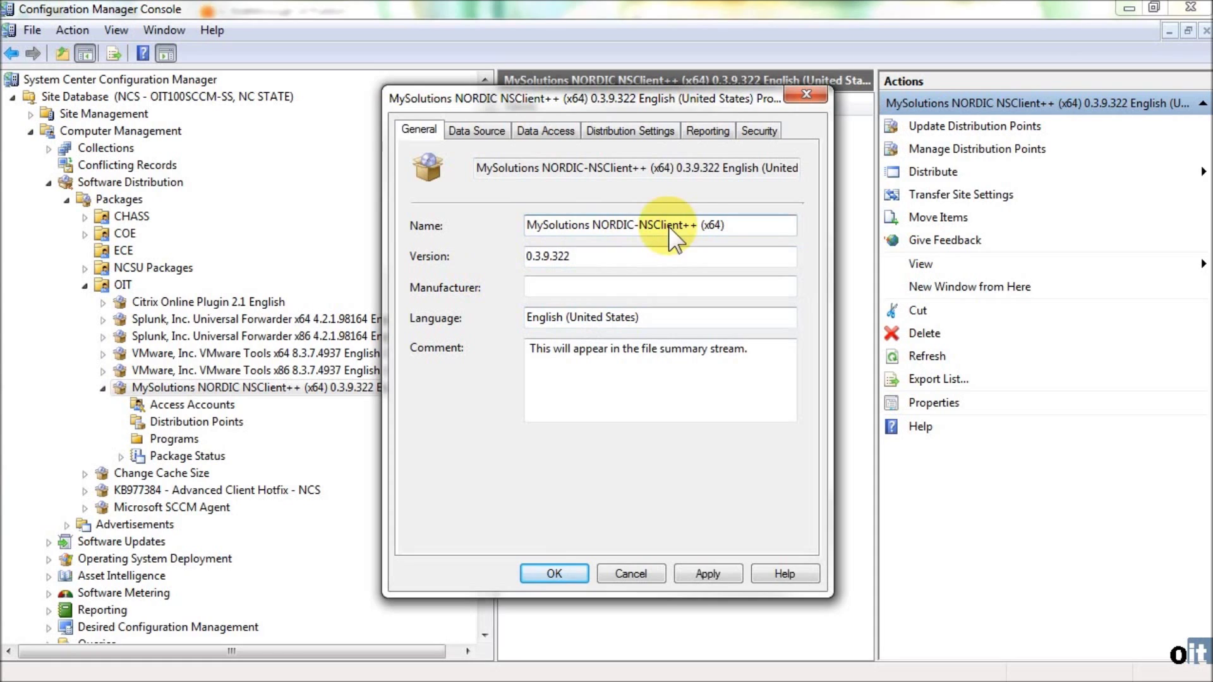
- Set the package's manufacturer to OIT-EX- and save the properties
left_click(562, 285)
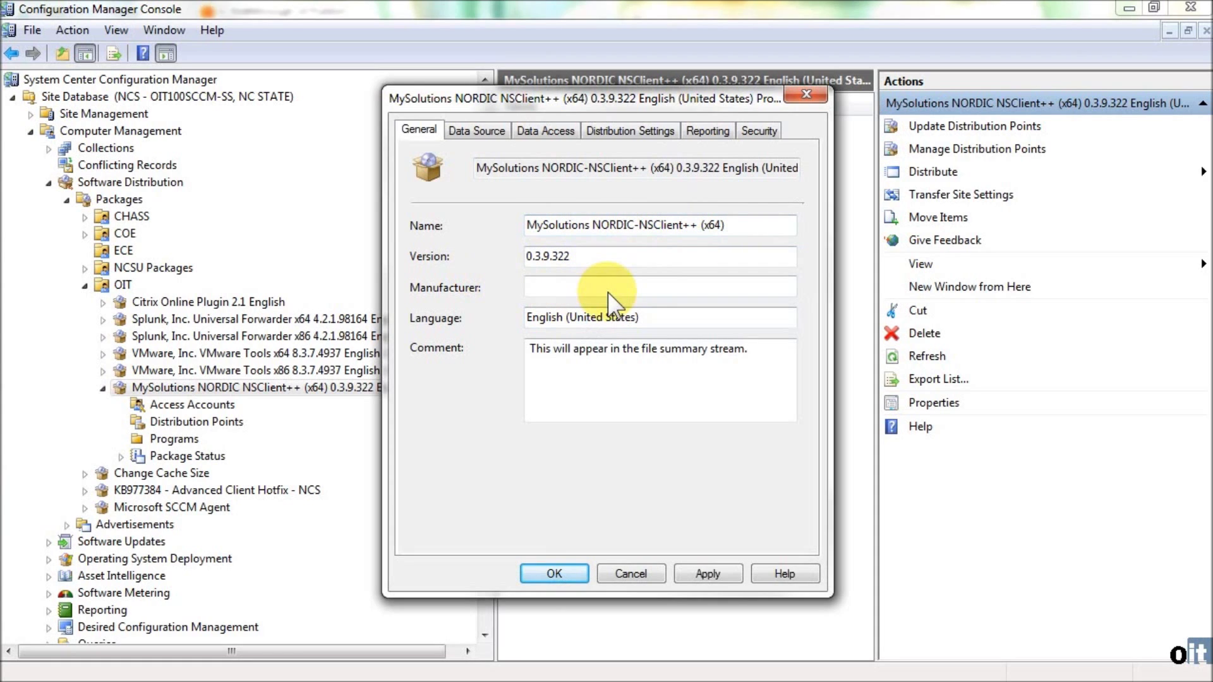
type("OIT-")
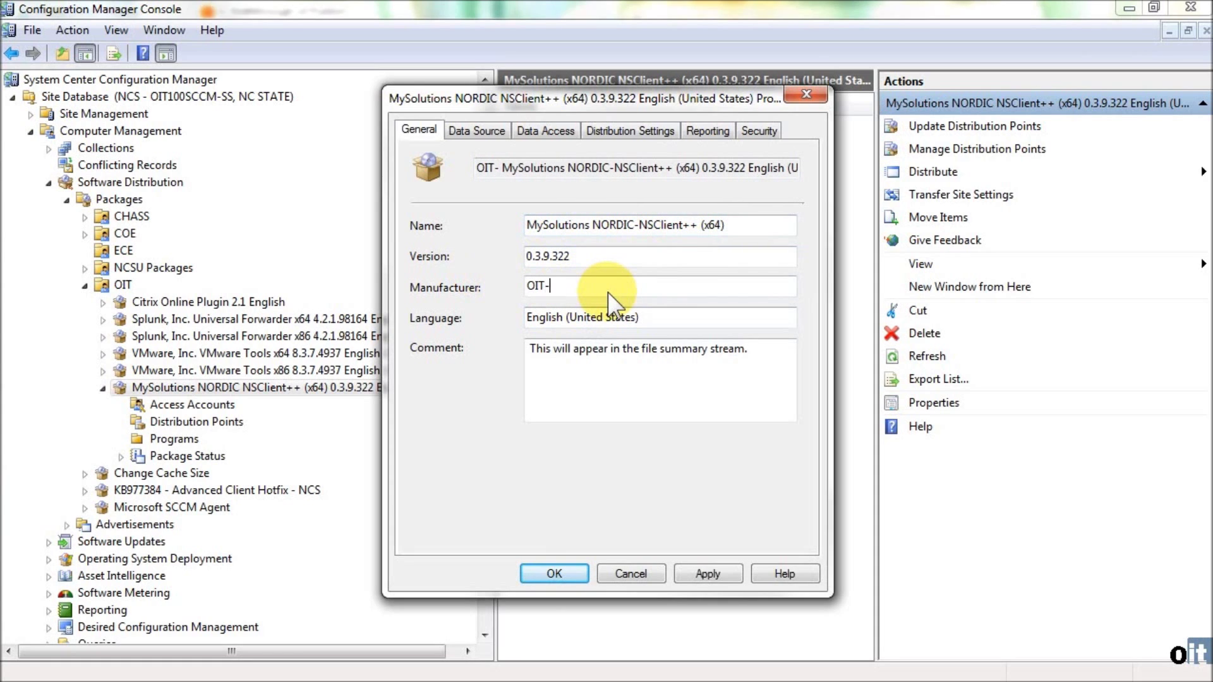
type("EX")
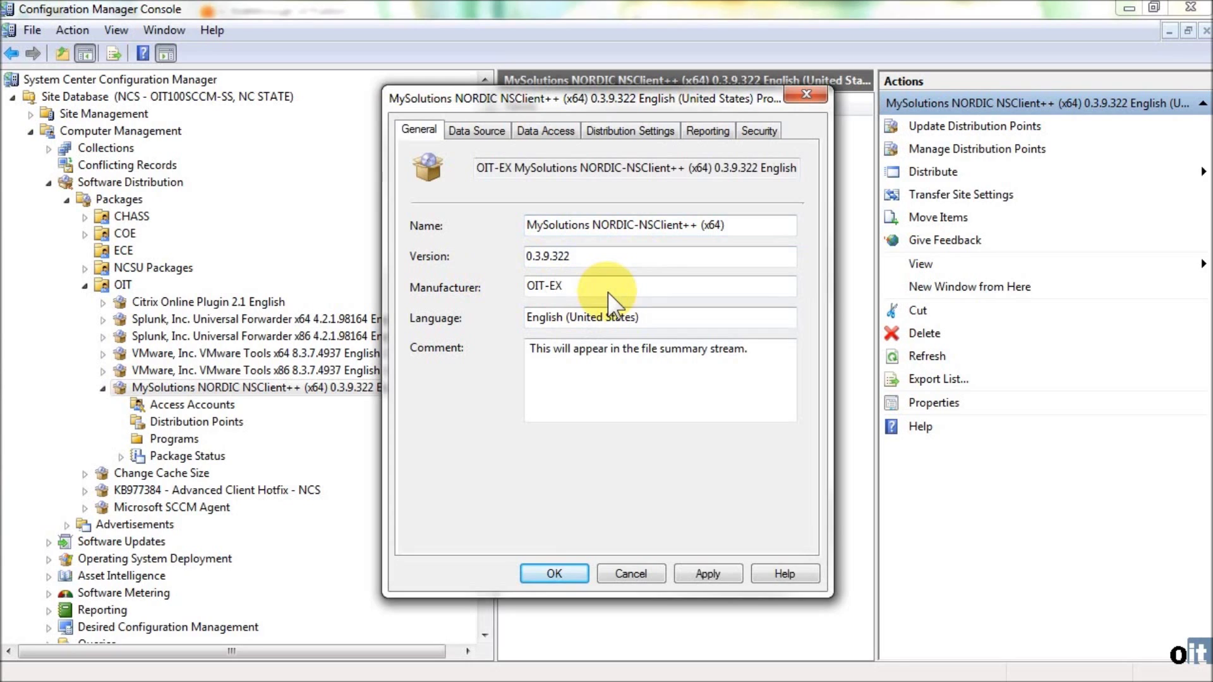
type("-")
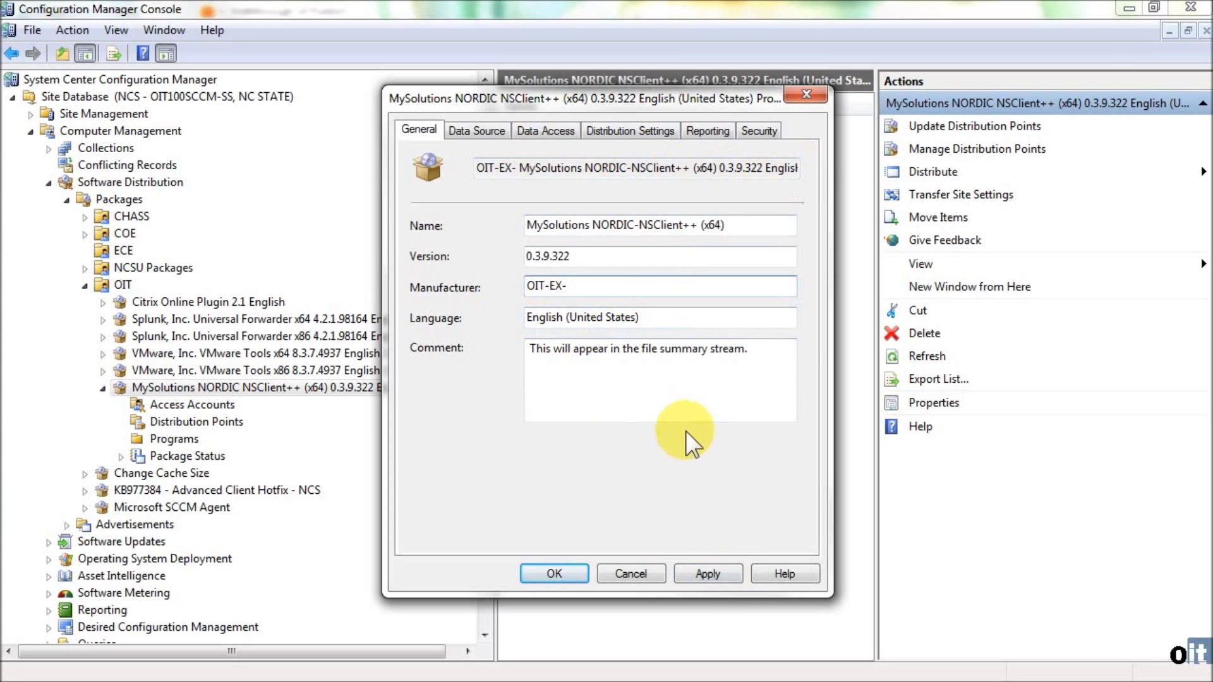
left_click(566, 572)
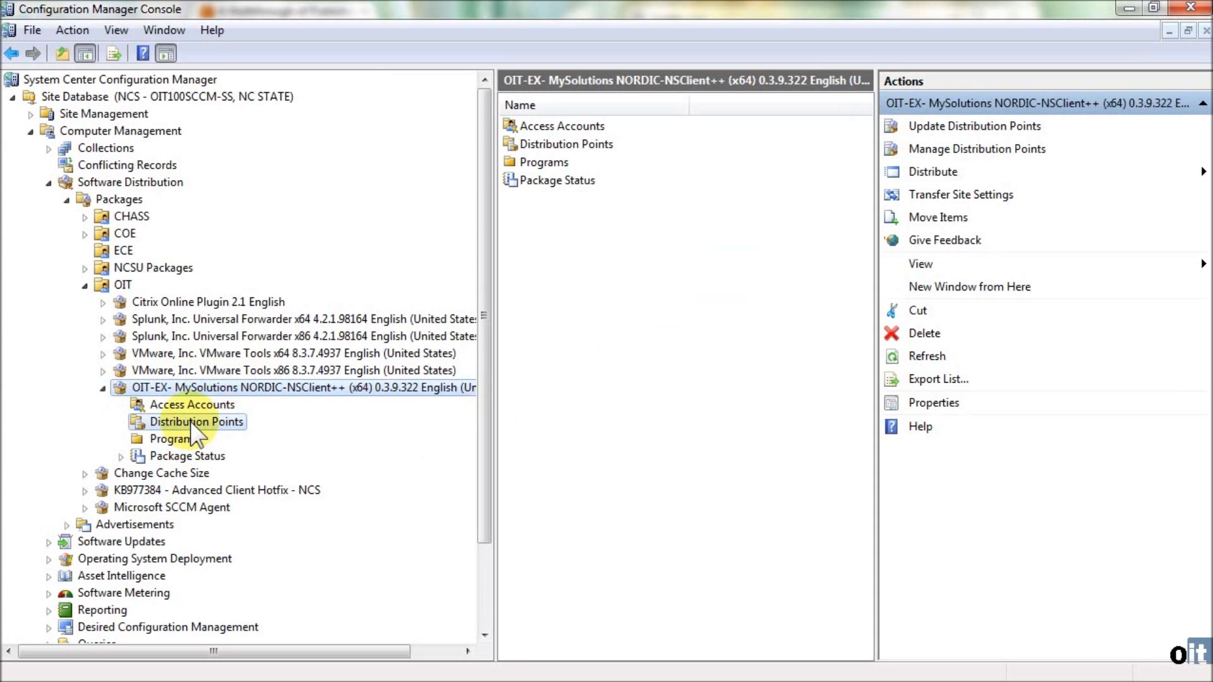
- Check the renamed package's distribution points and expand its Package Status node
left_click(169, 422)
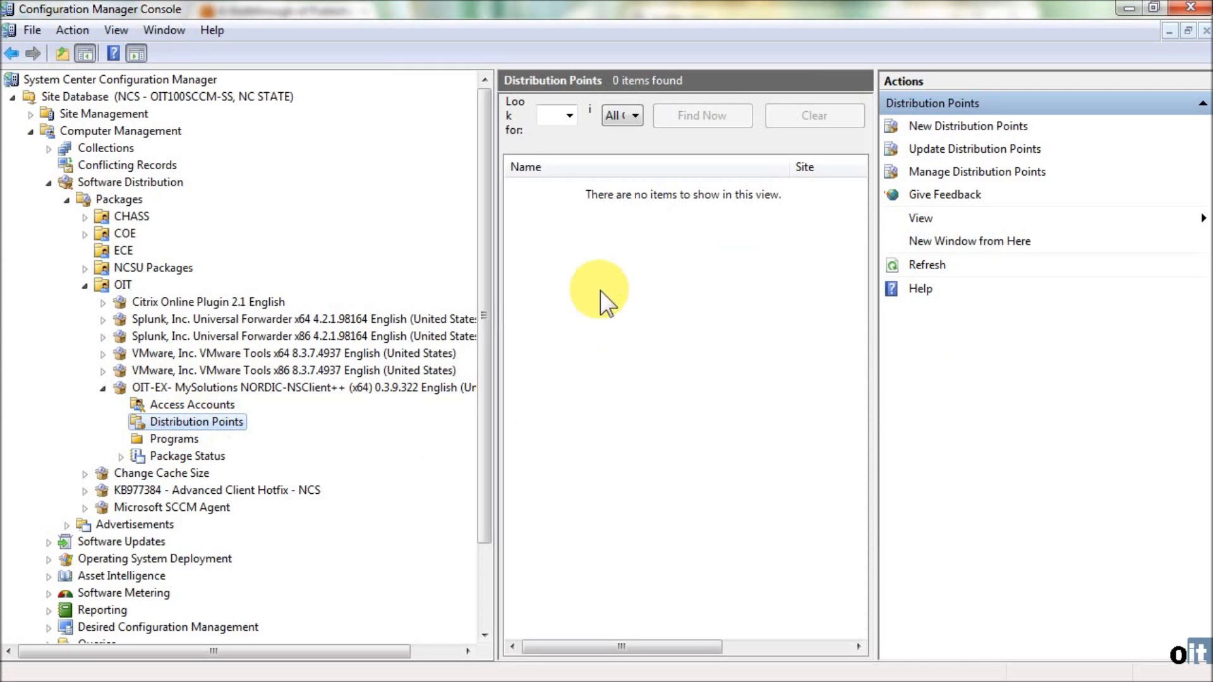
left_click(165, 456)
left_click(122, 457)
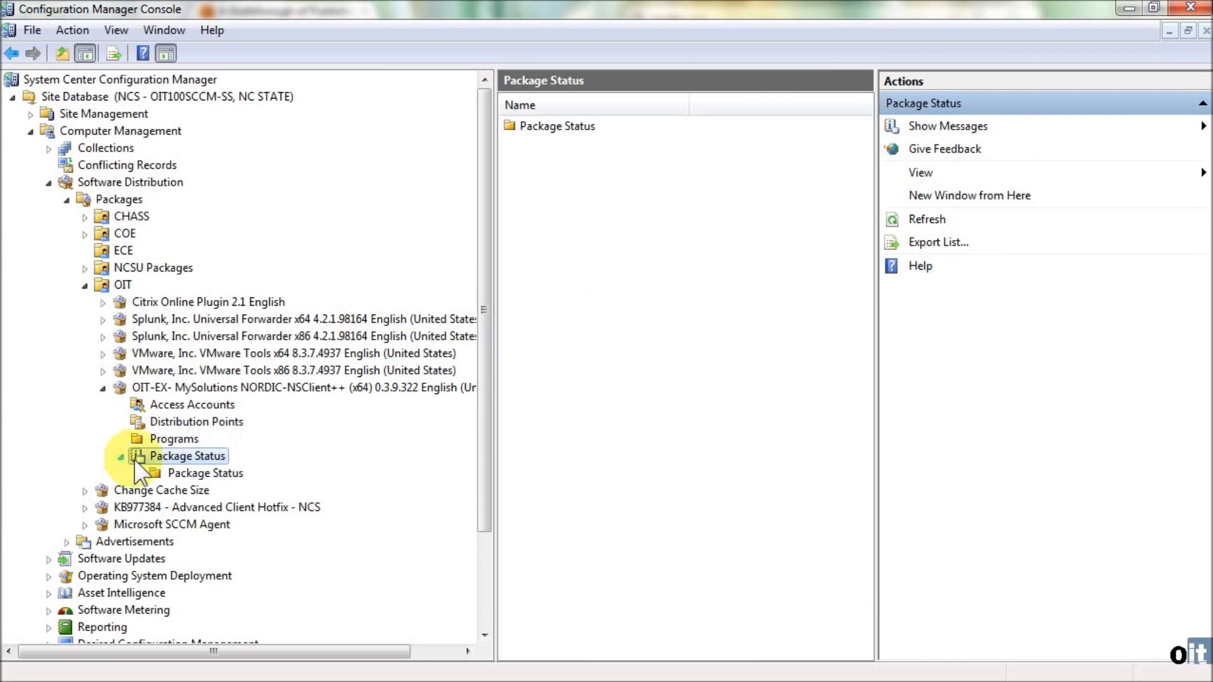
- List the NSClient++ package's programs, widen the list area, and look at the per-system attended and unattended entries
left_click(172, 438)
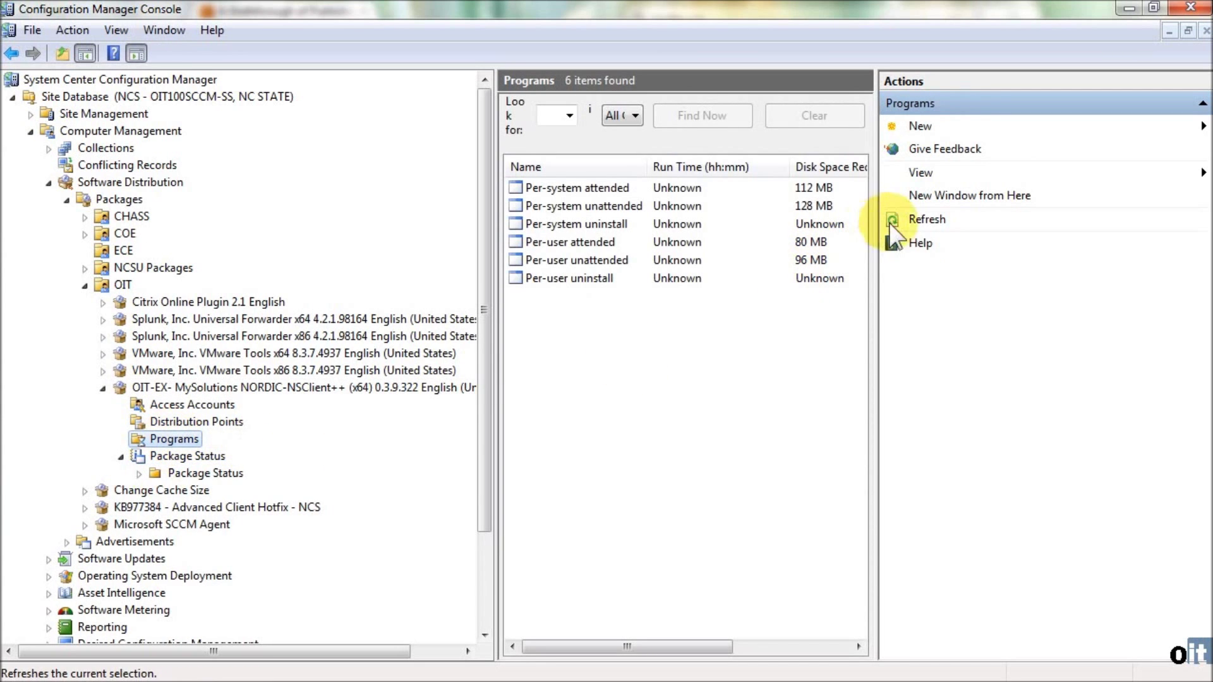
left_click_drag(876, 223, 919, 223)
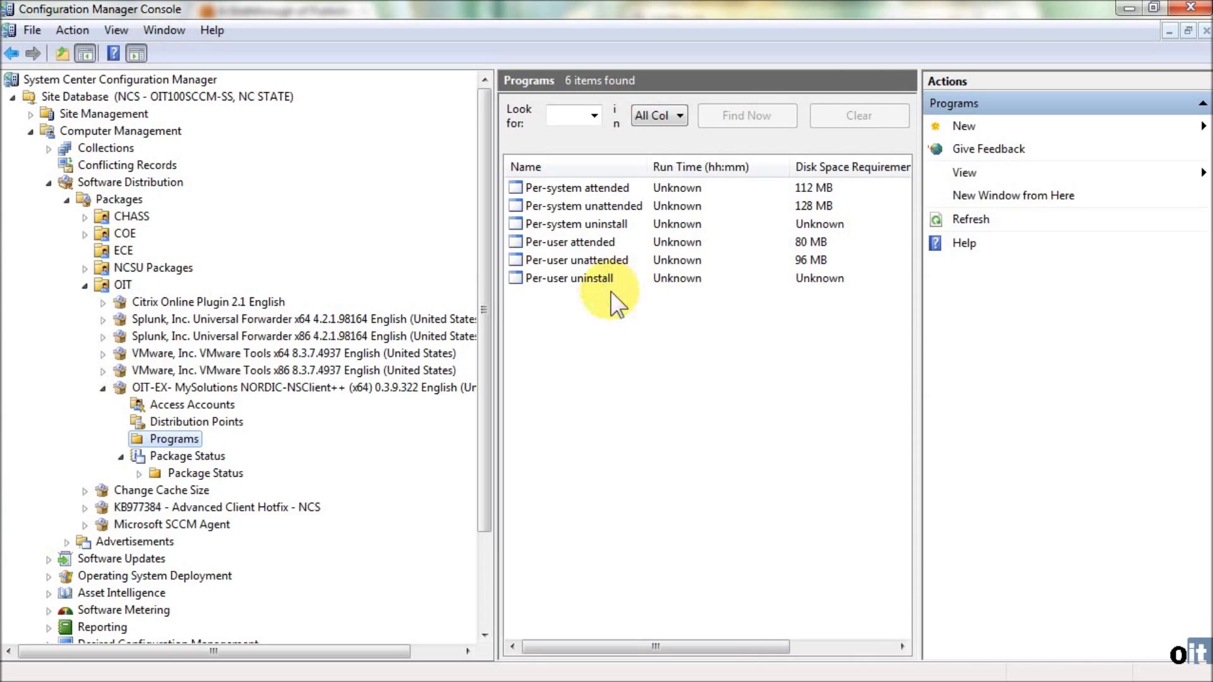
left_click(591, 189)
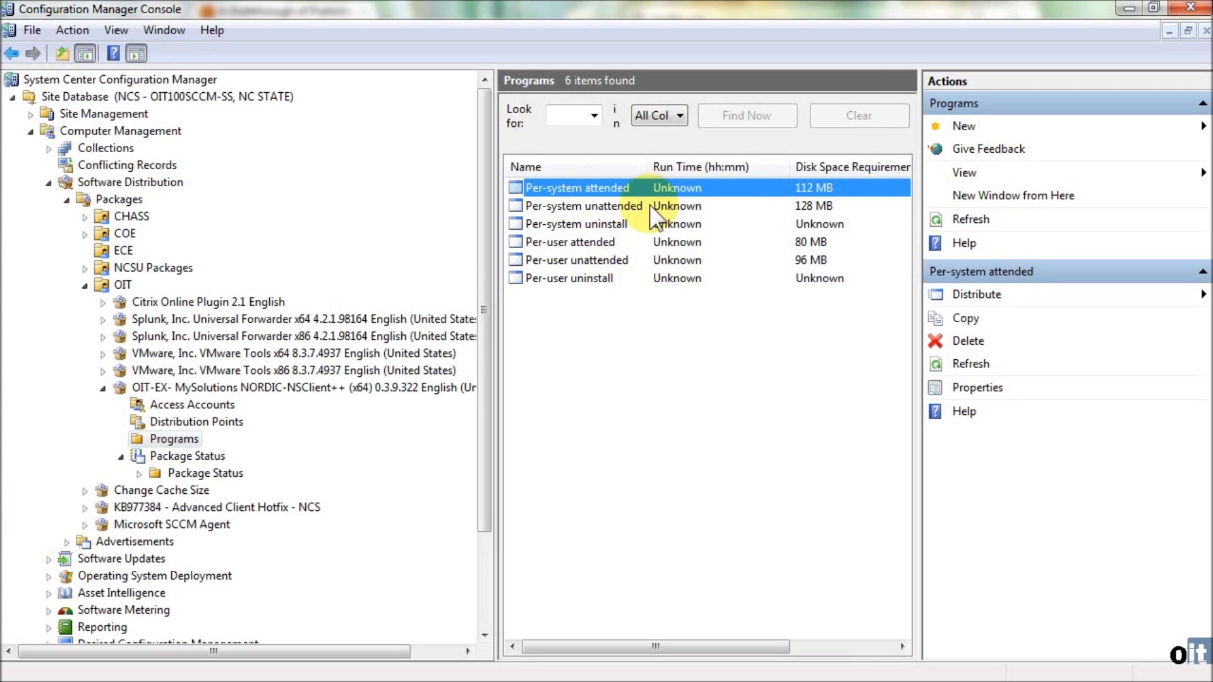
left_click(601, 209)
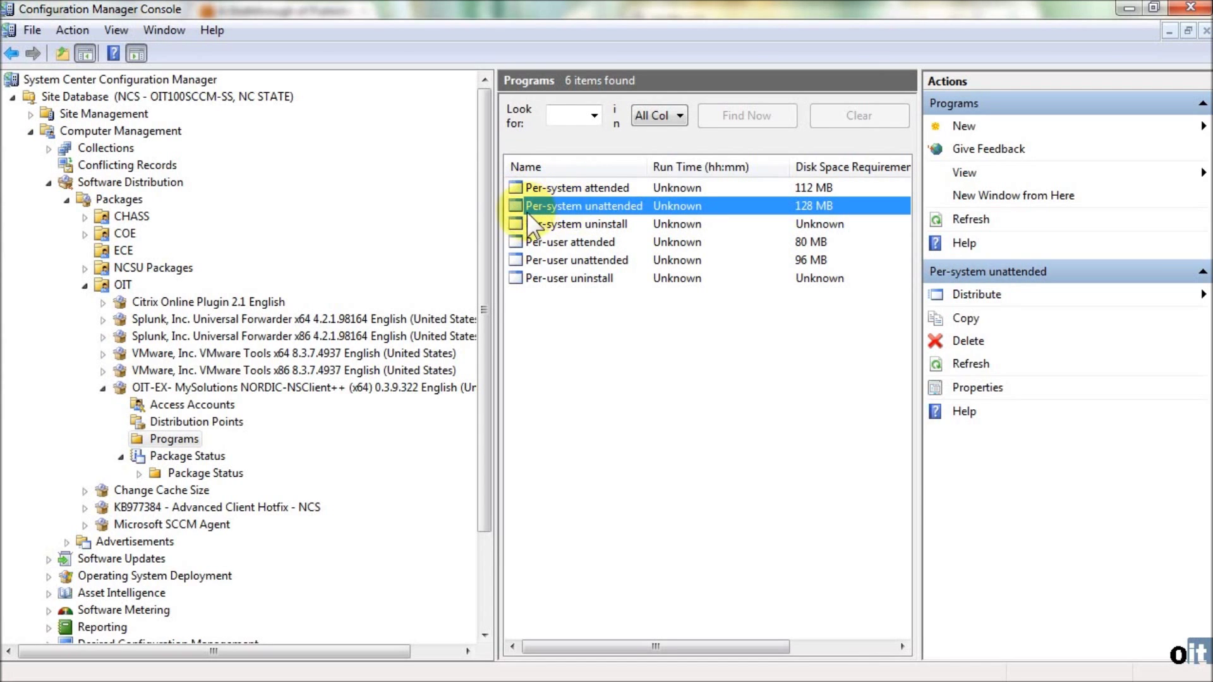
- Open the properties of the Per-system unattended program and read through its full command line to the end
double_click(594, 206)
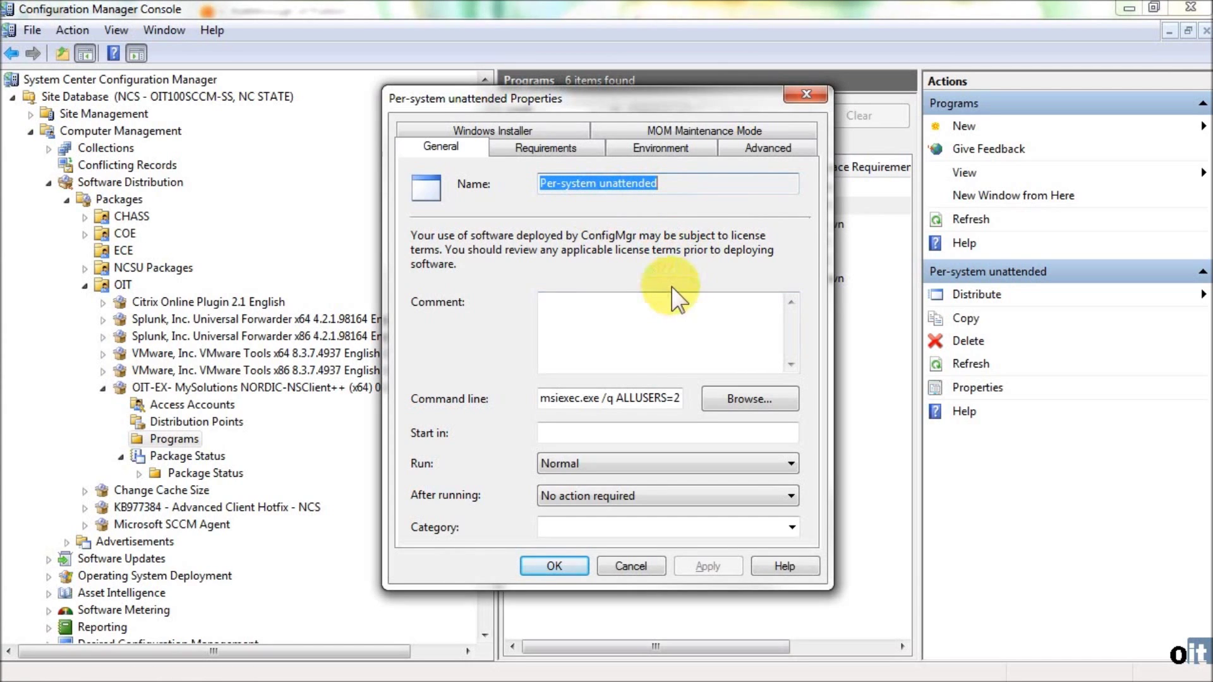
left_click(559, 399)
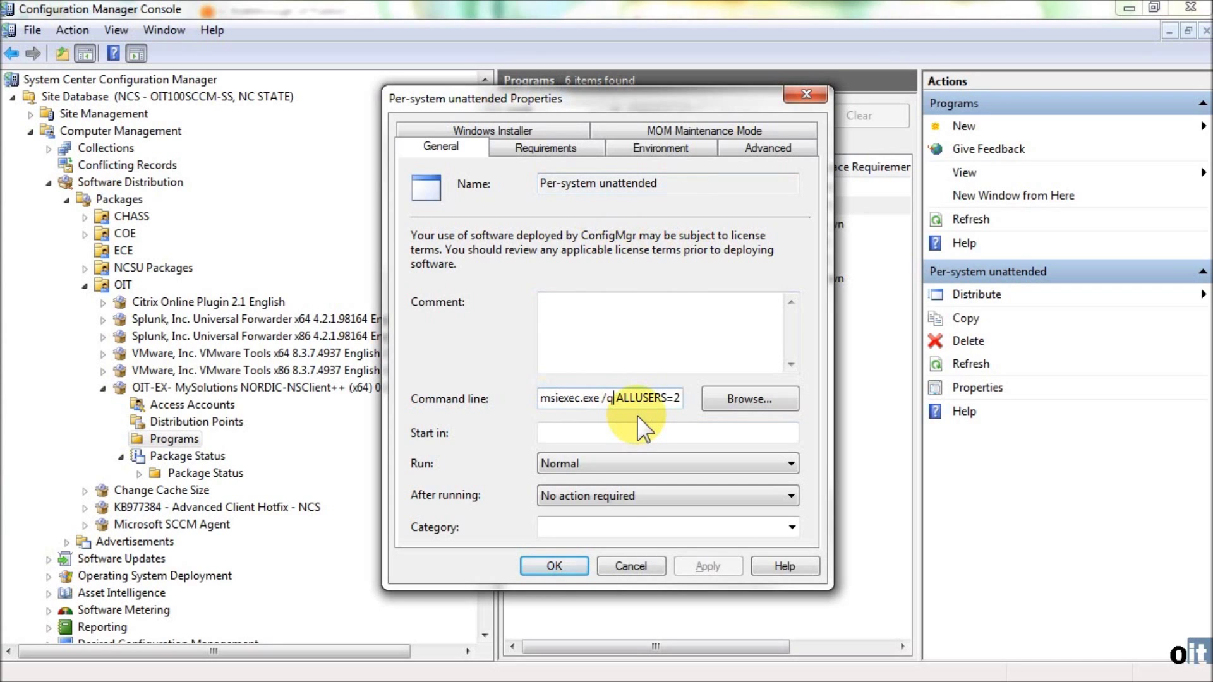
key("Right")
key("Right")
key("Right")
key("Right")
key("Right")
key("Right")
key("Right")
key("Right")
key("Right")
key("Right")
key("Right")
key("Right")
key("Right")
key("Right")
key("Right")
key("Right")
key("Right")
key("Right")
key("Right")
key("Right")
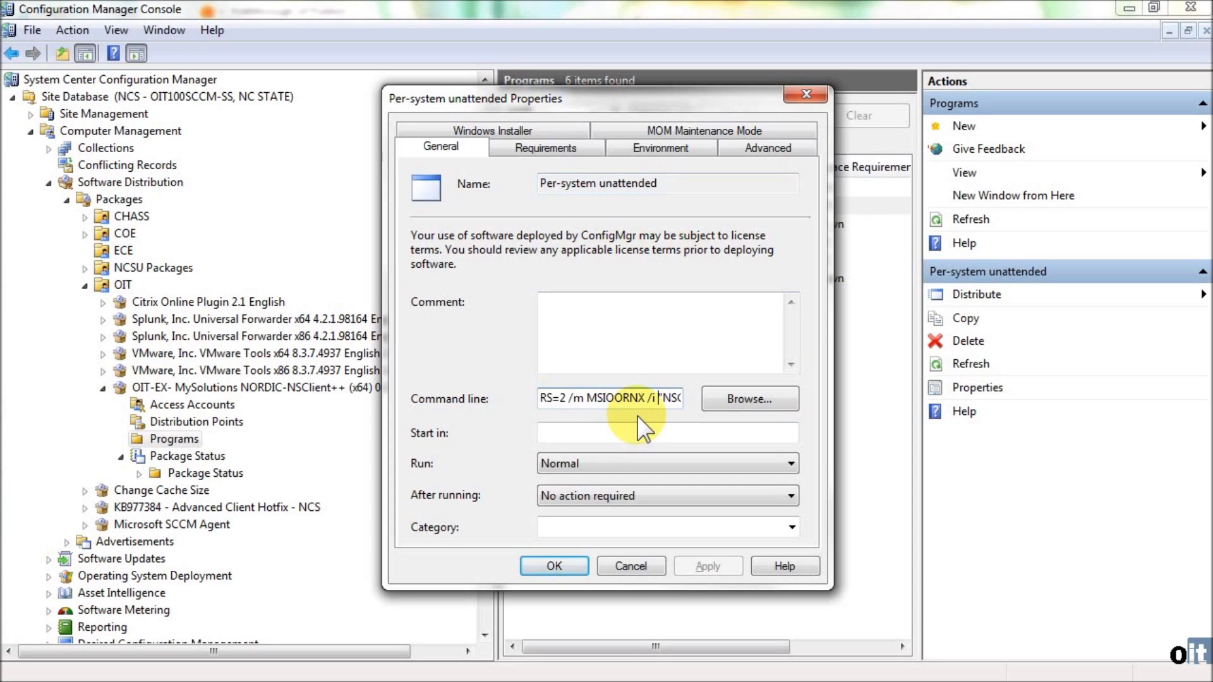
key("Left")
key("Left")
key("Left")
key("Left")
key("Left")
key("Left")
key("Left")
key("Left")
key("Left")
key("Left")
key("Left")
key("Left")
key("Left")
key("Left")
key("Left")
key("Left")
key("Left")
key("Left")
key("Left")
key("Left")
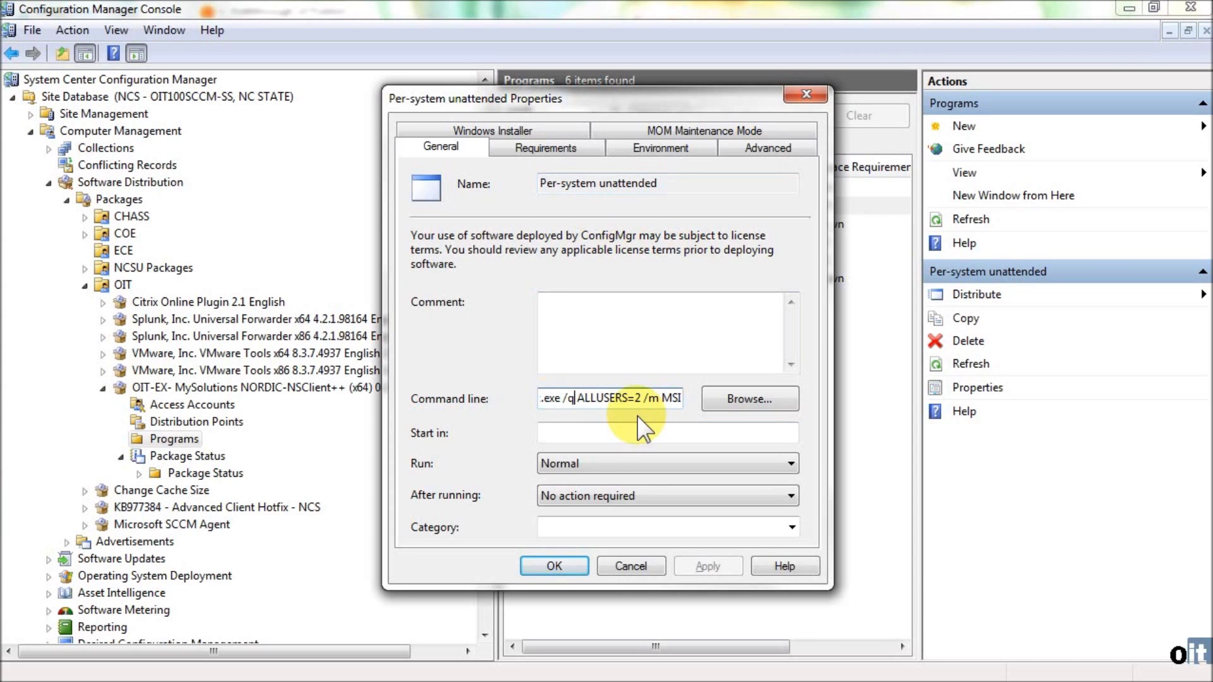
key("Right")
key("Right")
key("Right")
key("Right")
key("Right")
key("Right")
key("Right")
key("Right")
key("Right")
key("Right")
key("Right")
key("Right")
key("Right")
key("Right")
key("Right")
key("Right")
key("Right")
key("Right")
key("Right")
key("Right")
key("Right")
key("Right")
key("Right")
key("Right")
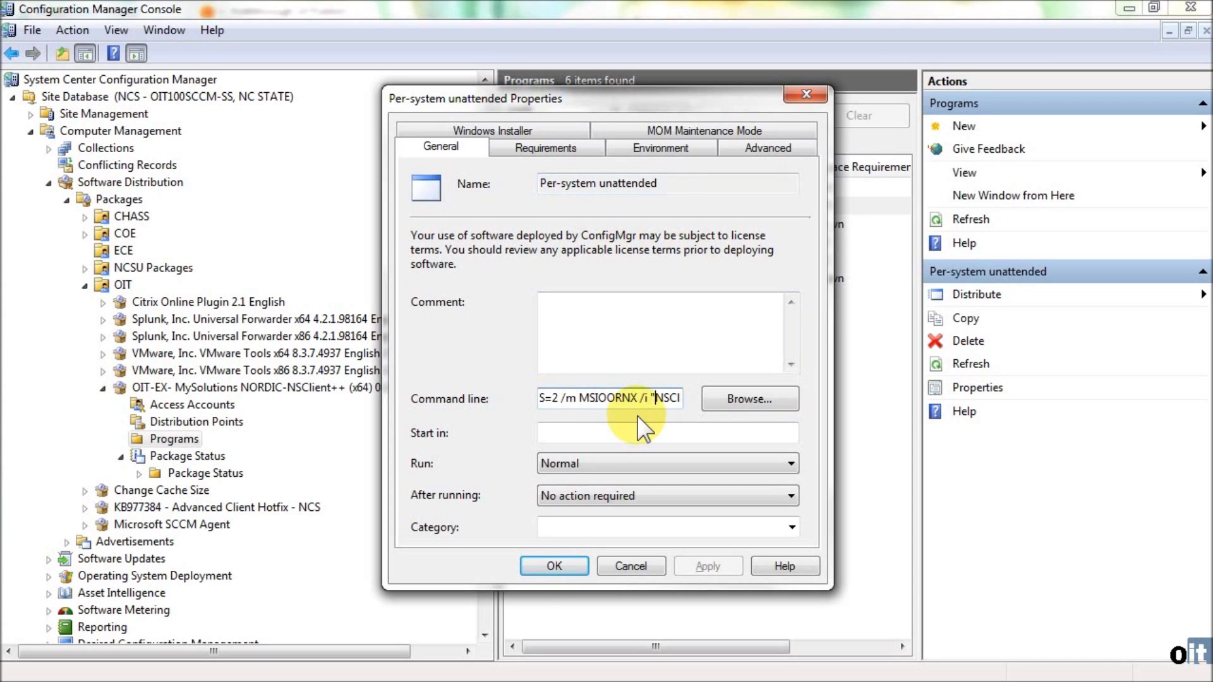
key("Right")
key("Right")
key("Right")
key("Right")
key("Right")
key("Right")
key("Right")
key("Right")
key("Right")
key("Right")
key("Right")
key("Right")
key("Right")
key("Right")
key("Right")
key("Right")
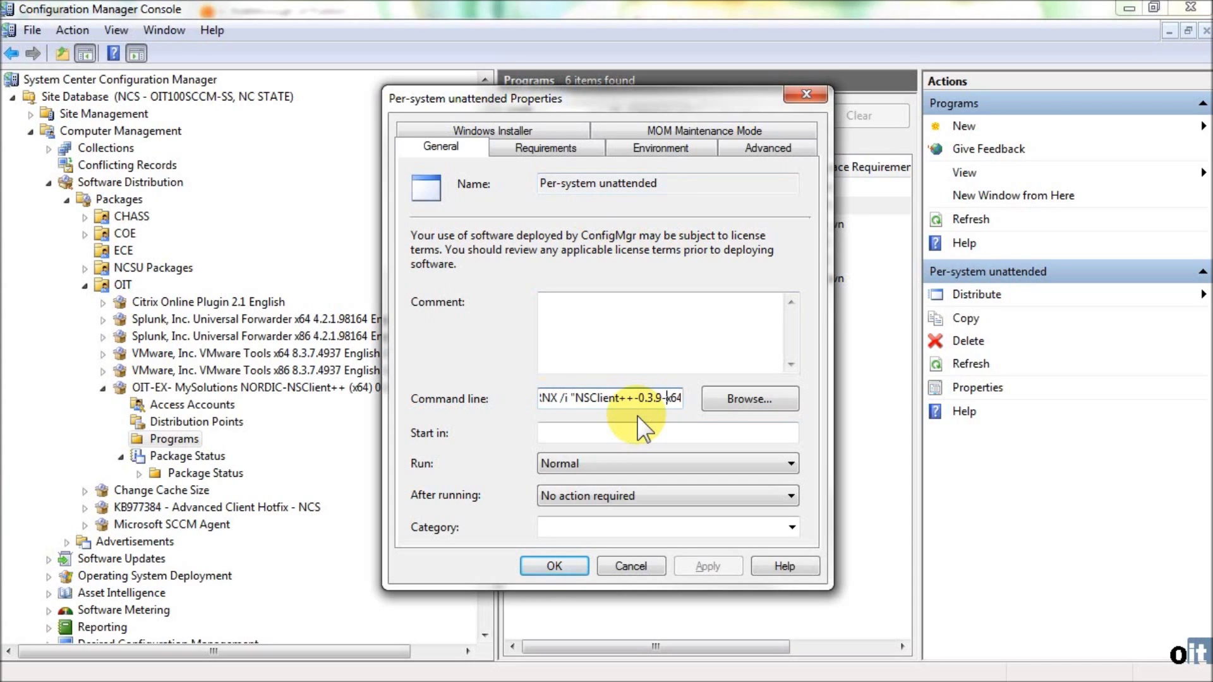
key("End")
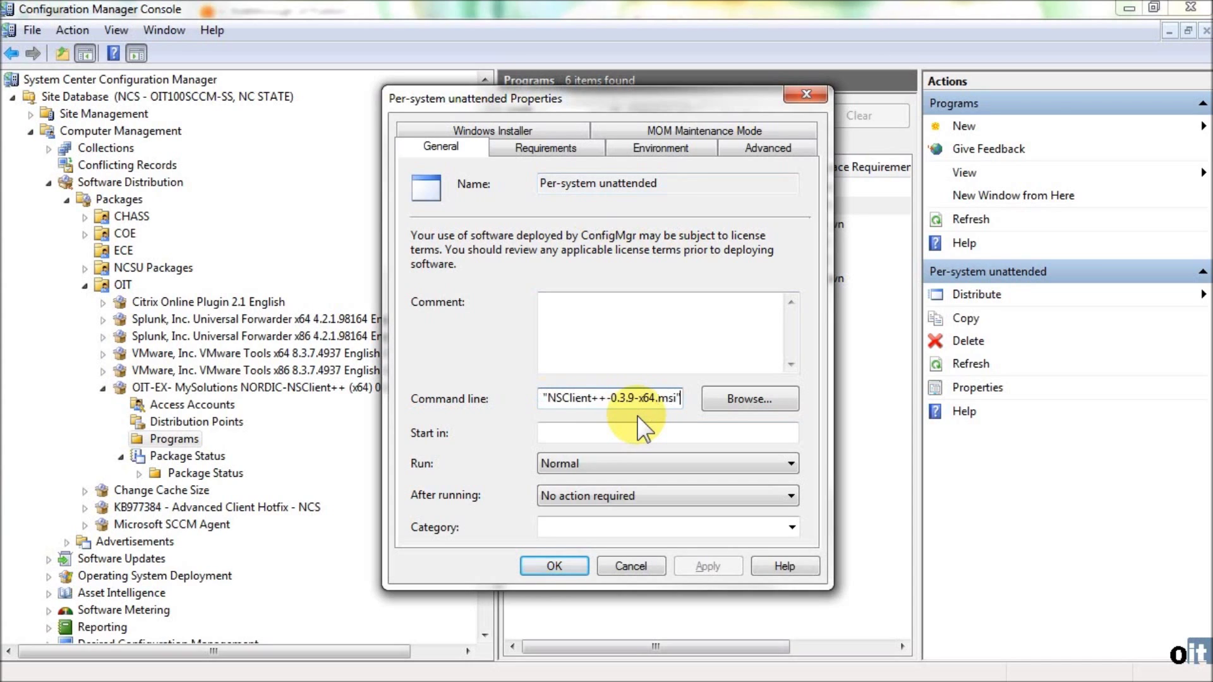